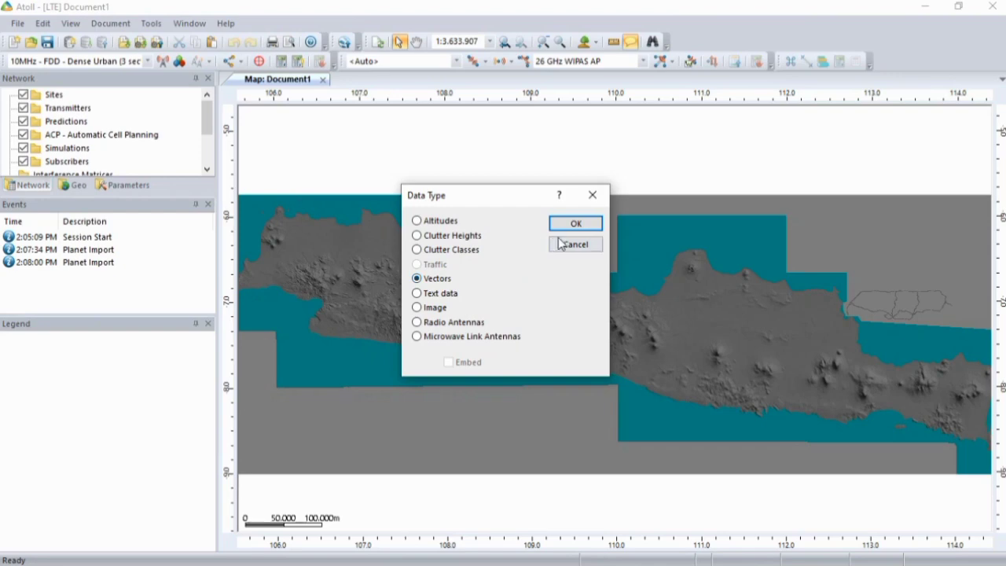
Import the chosen Planet data as Vectors into Geo, keeping the default import settings.
left_click(575, 224)
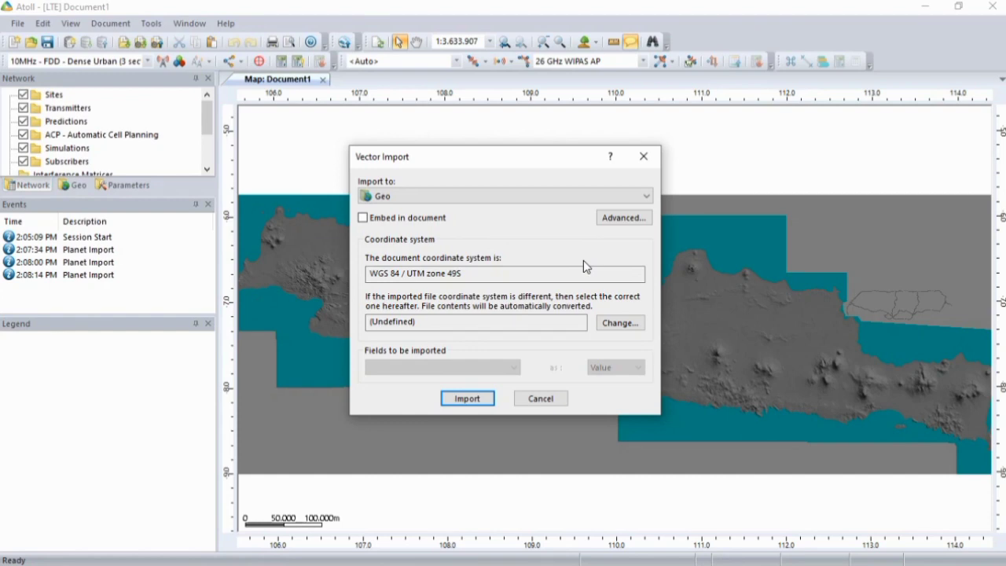
left_click(479, 397)
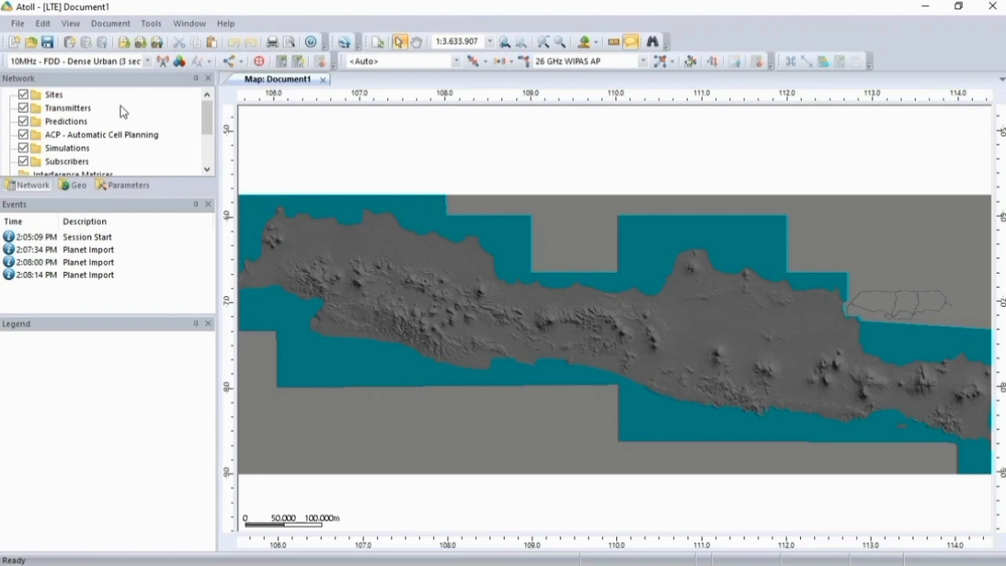
Open the Sites table and choose the sites text file from the UAS\Atoll folder as its import source.
right_click(57, 96)
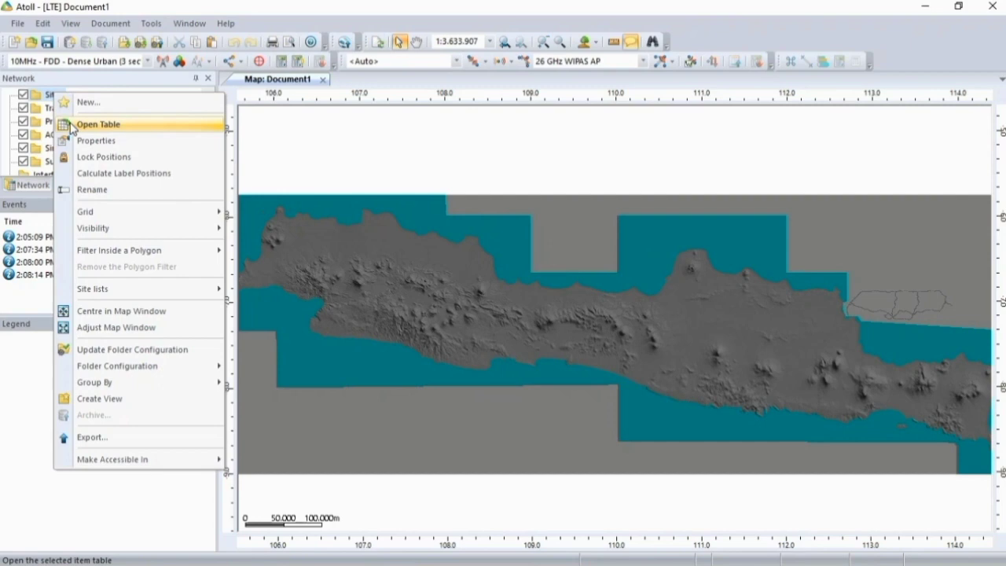
left_click(72, 126)
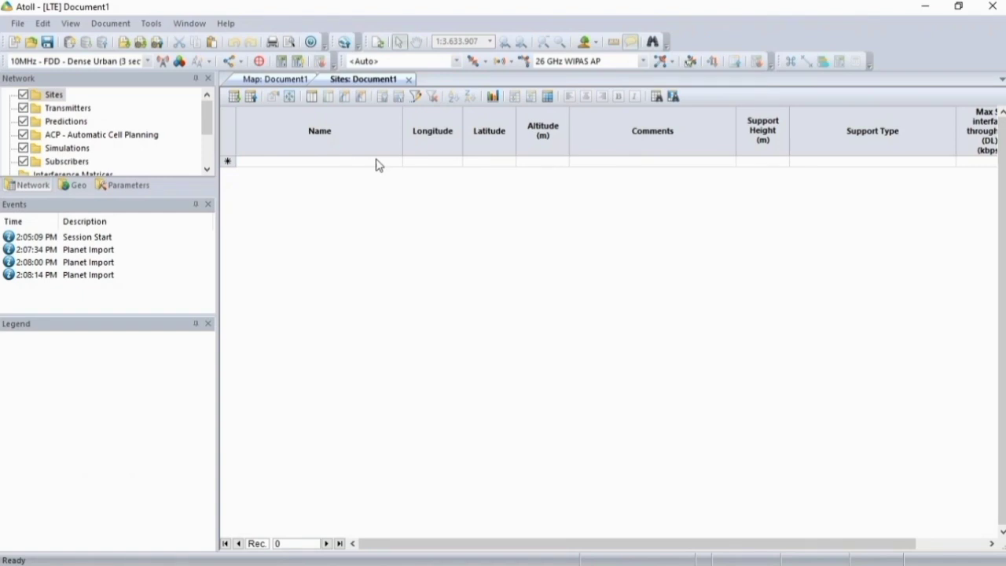
left_click(234, 97)
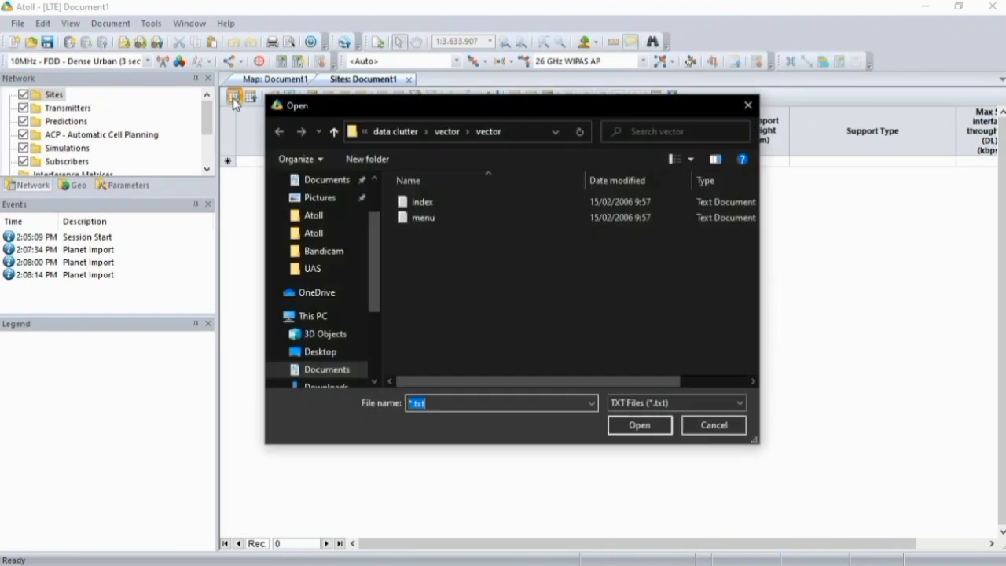
left_click(326, 262)
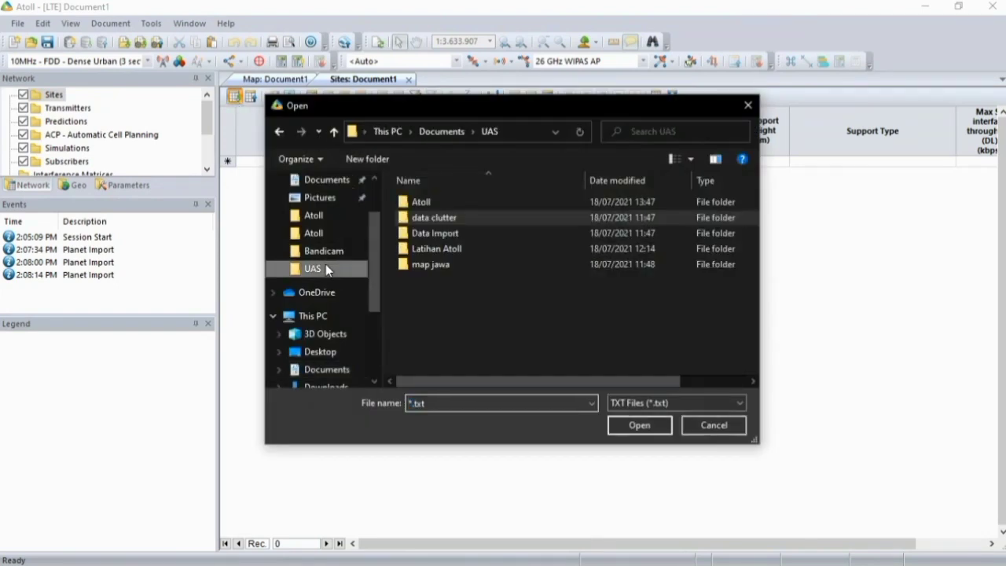
double_click(441, 202)
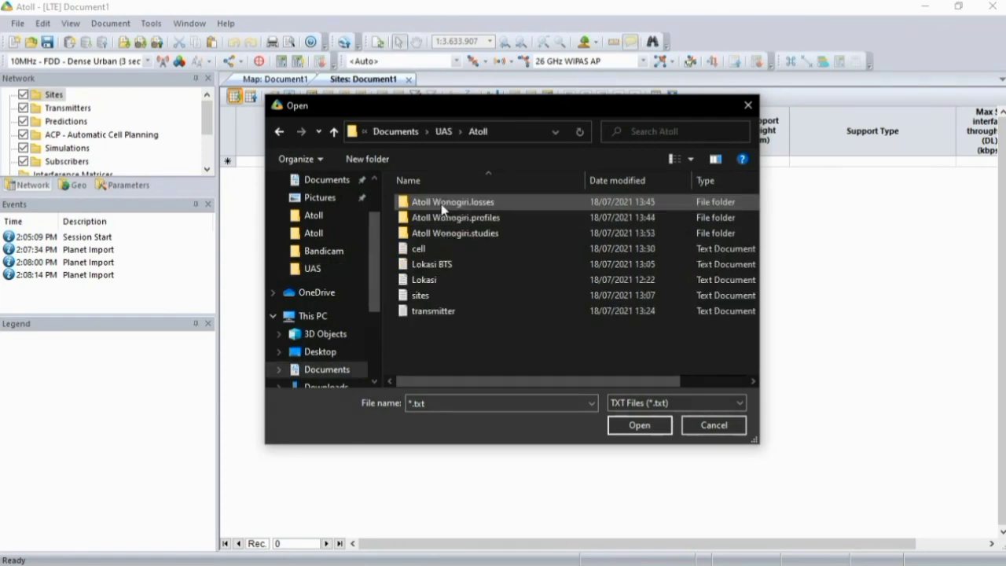
double_click(440, 296)
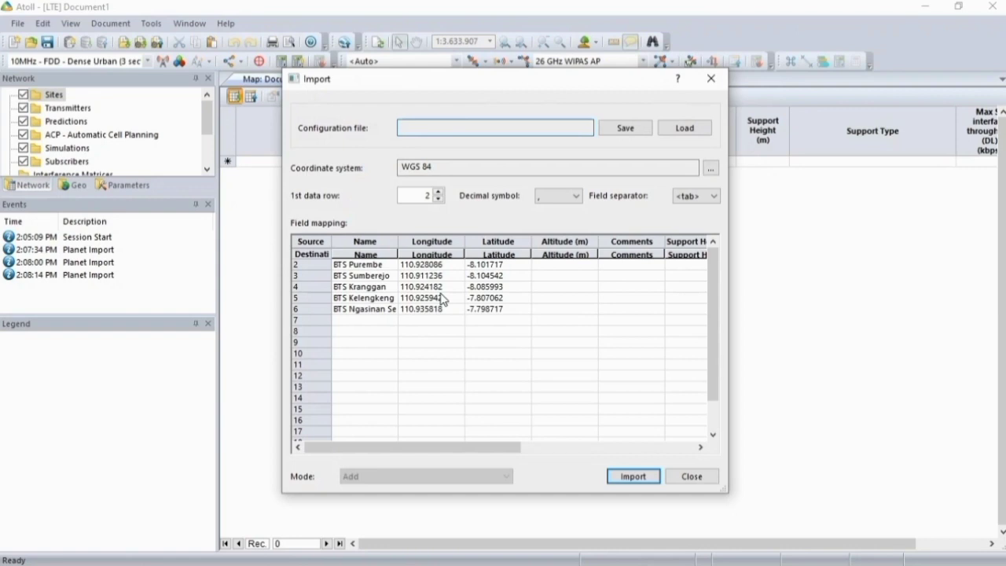
Set the decimal symbol to a period and import the BTS records into the Sites table.
left_click(577, 196)
left_click(560, 218)
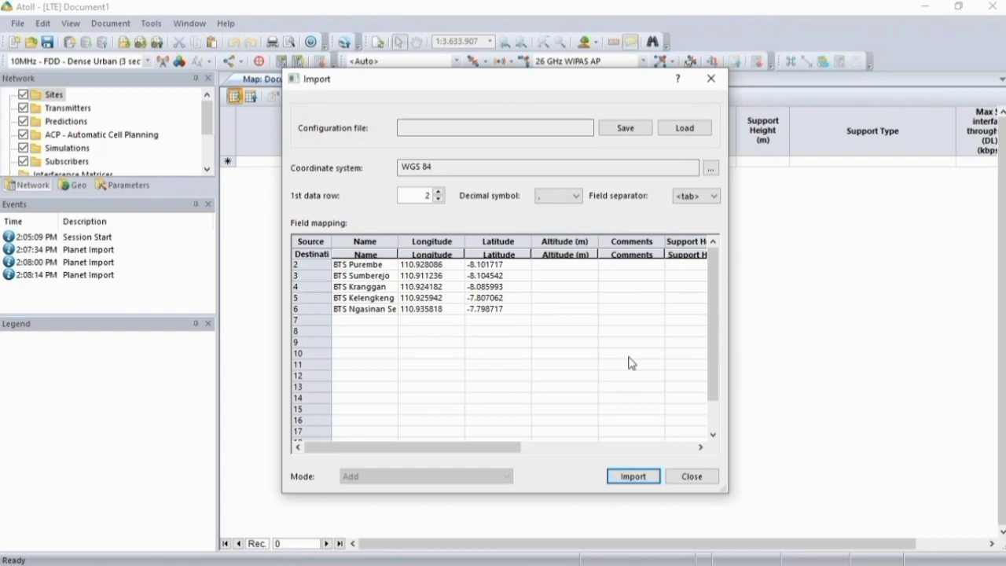
left_click(645, 477)
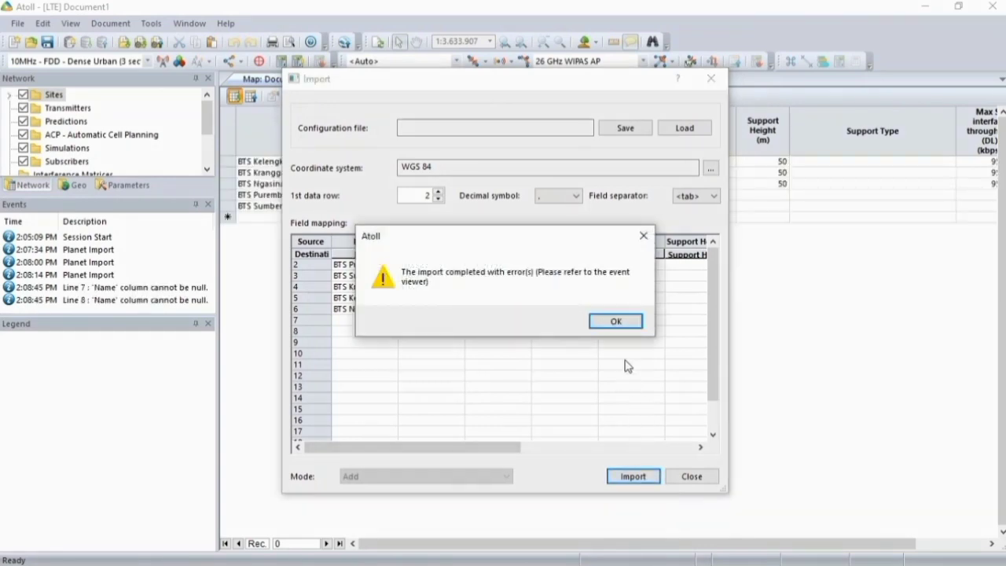
left_click(617, 322)
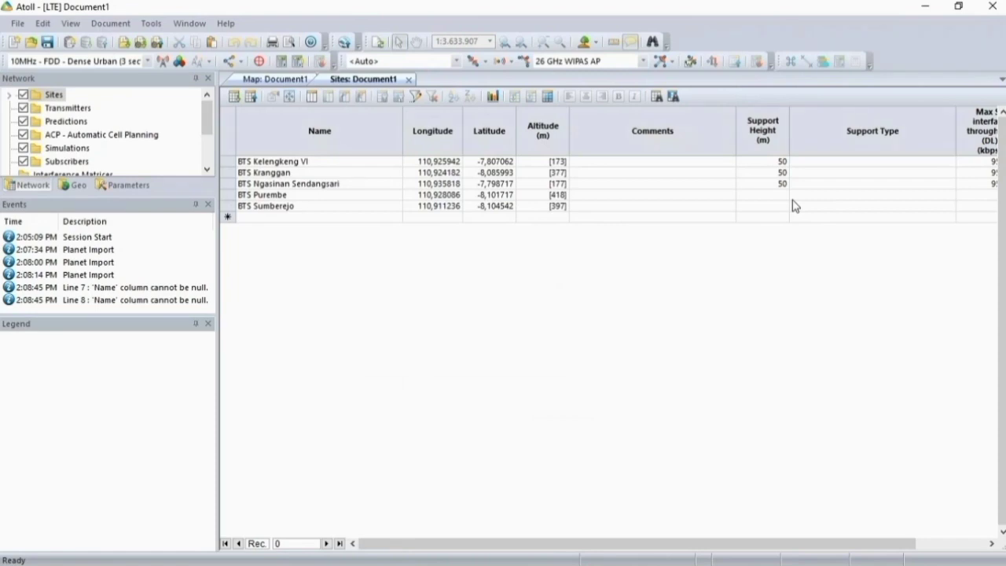
Set the Support Height to 50 m for BTS Purembe and BTS Sumberejo.
left_click(784, 195)
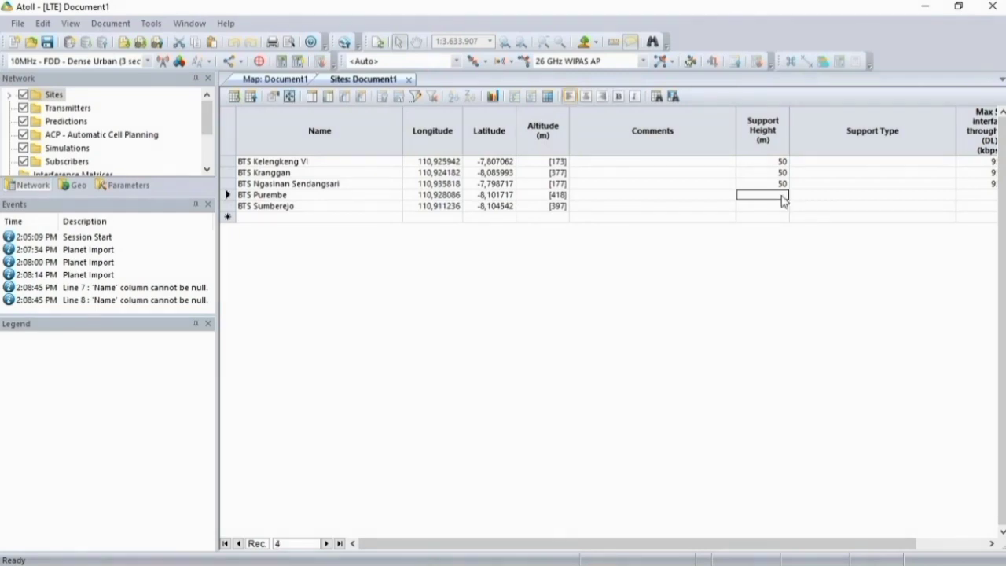
type("50")
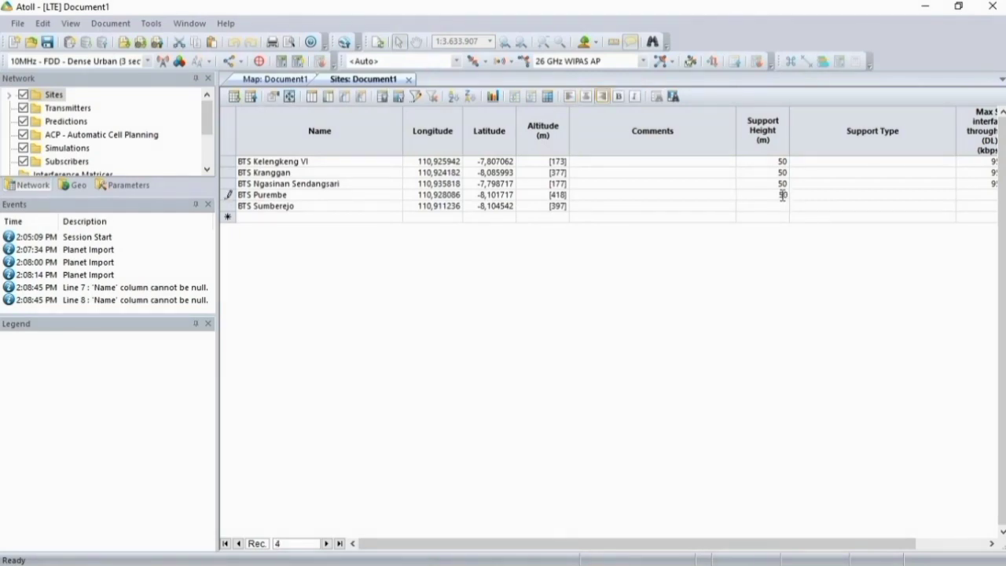
left_click(773, 208)
type("50")
Fill in 950.000 kbps for the missing Max S1 interface throughput (DL and UL) values of BTS Purembe and BTS Sumberejo.
left_click(974, 195)
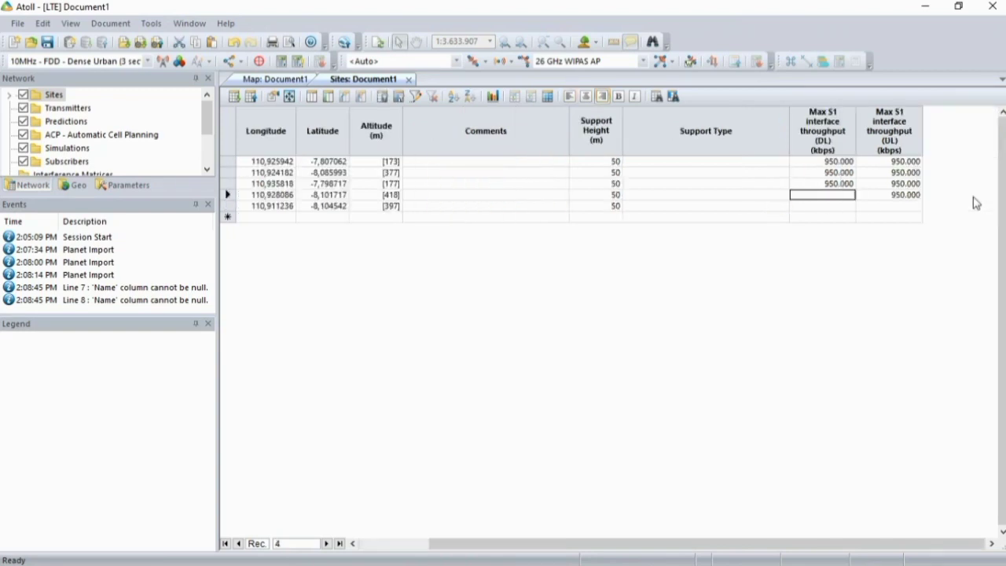
type("950")
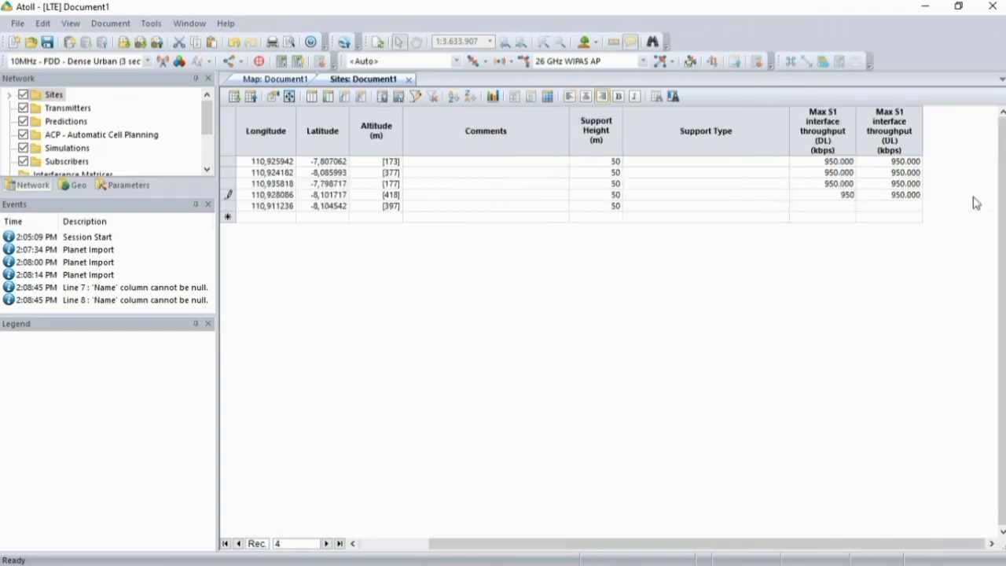
type(".000")
left_click(826, 209)
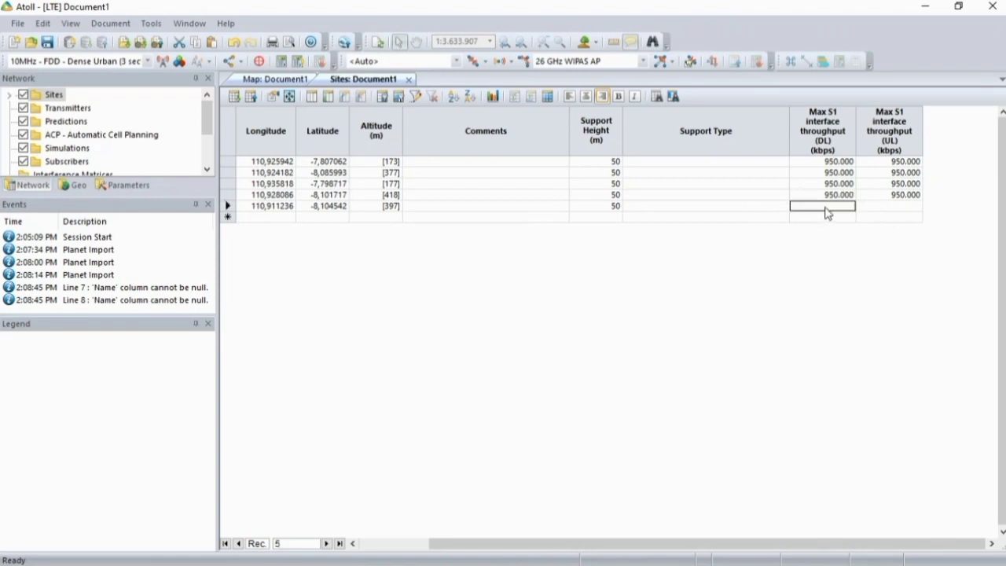
type("950")
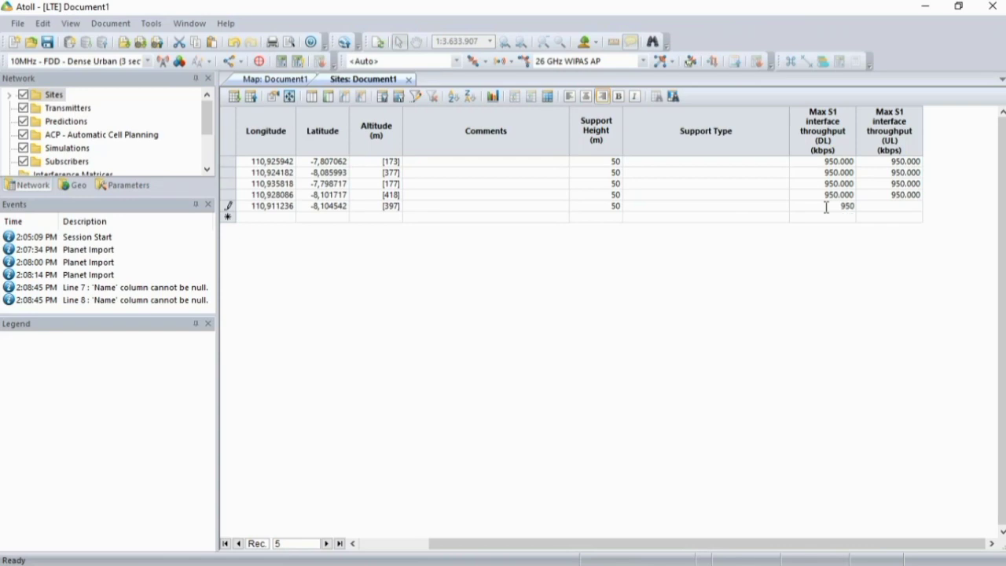
type(".000")
left_click(891, 208)
type("950.000")
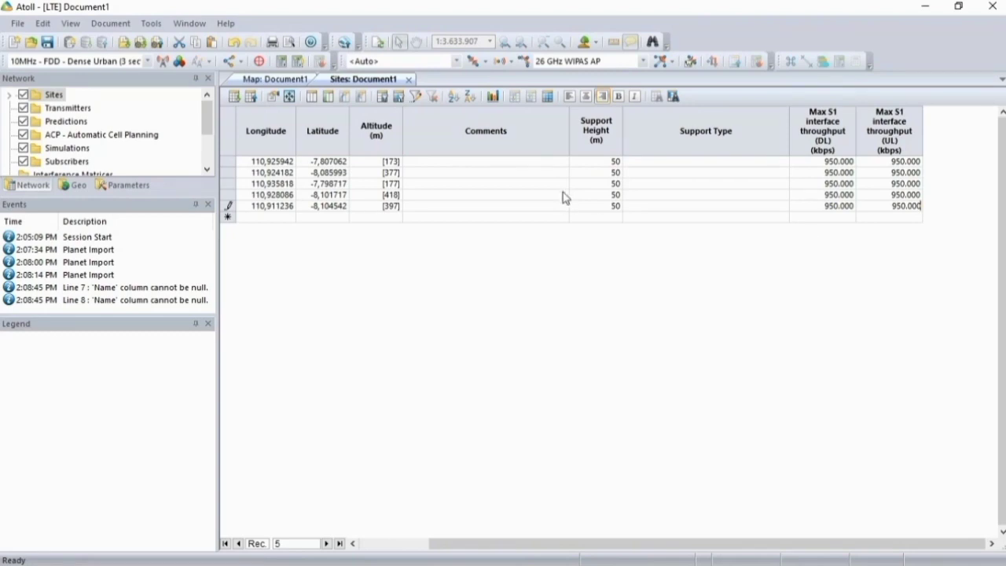
Show the map and zoom in to 1:500.000 to examine where the imported BTS sites are placed.
left_click(274, 80)
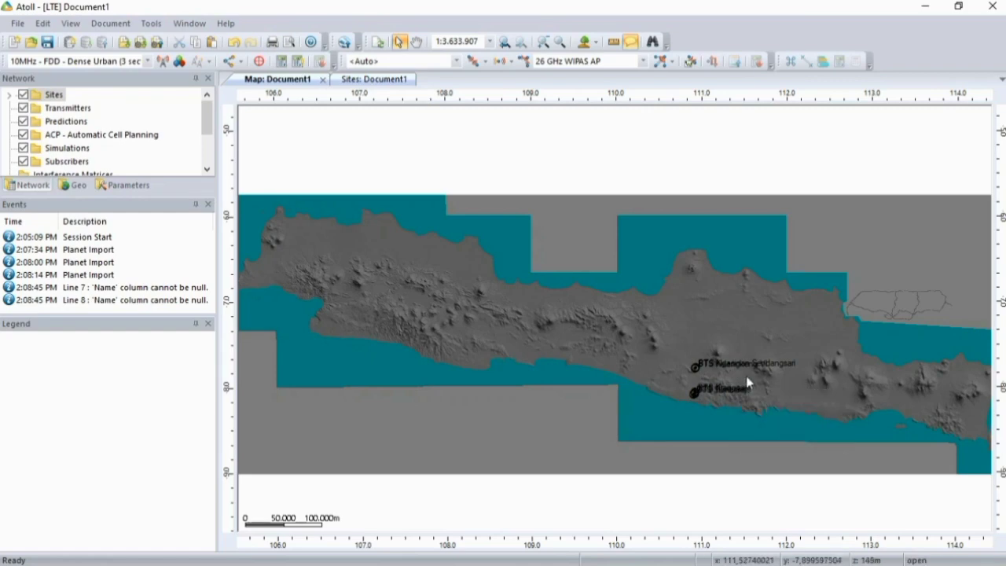
mouse_move(731, 402)
left_click(700, 395)
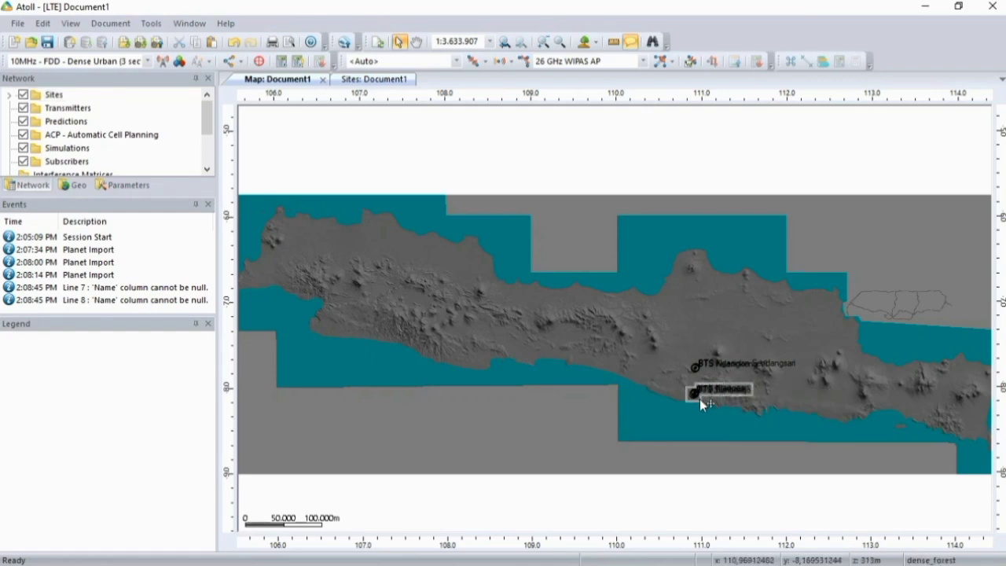
left_click(749, 326)
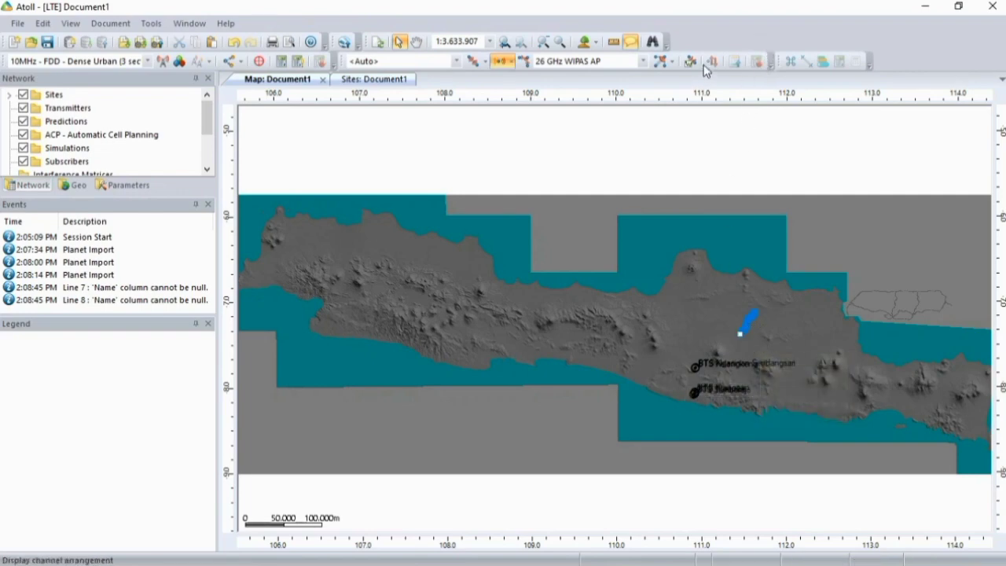
left_click(541, 42)
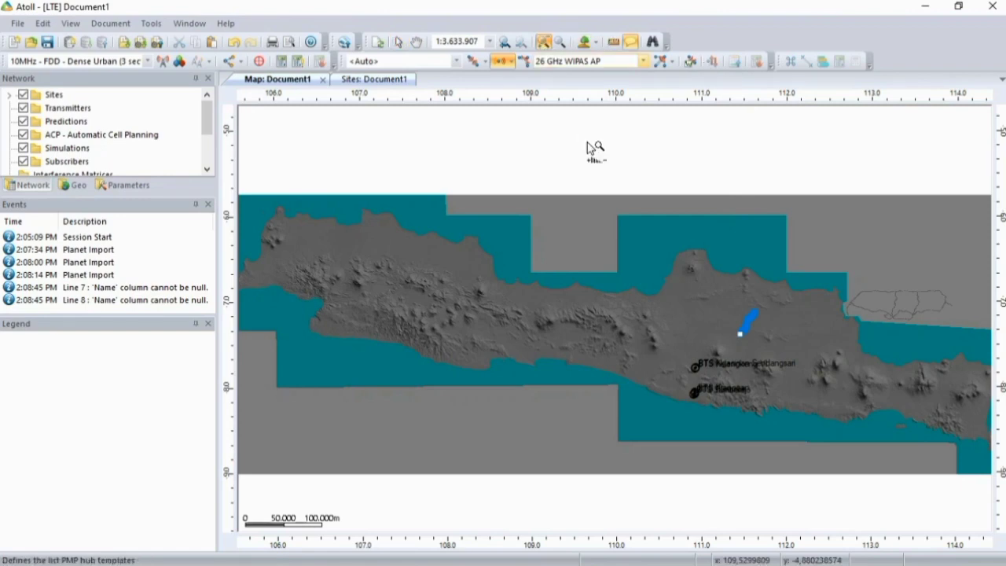
left_click(749, 362)
left_click(734, 390)
left_click(734, 392)
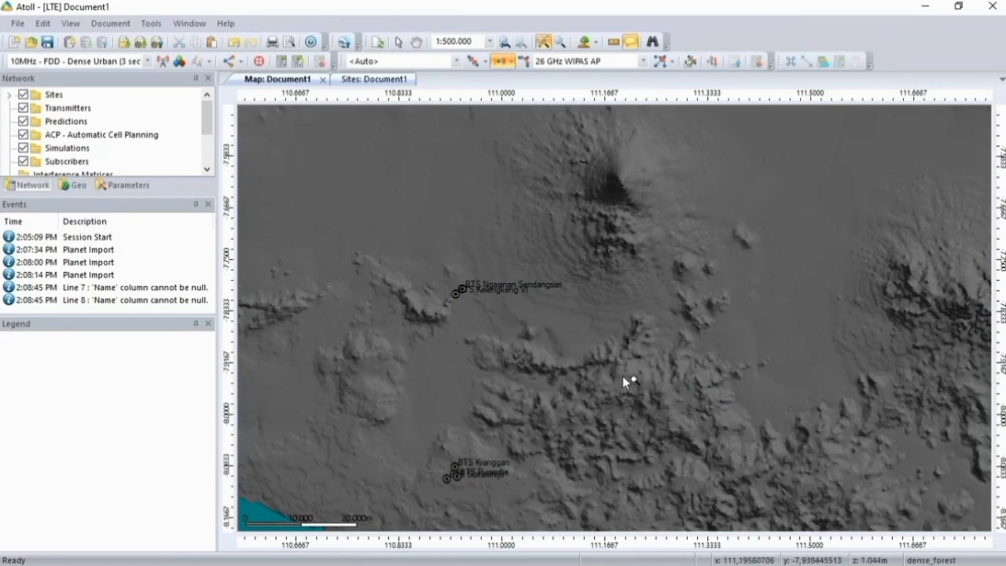
Inspect the two BTS site groups up close on the map, finishing at a scale of 1:250.000 with both groups in view.
scroll(623, 376, "up", 1)
scroll(636, 355, "up", 1)
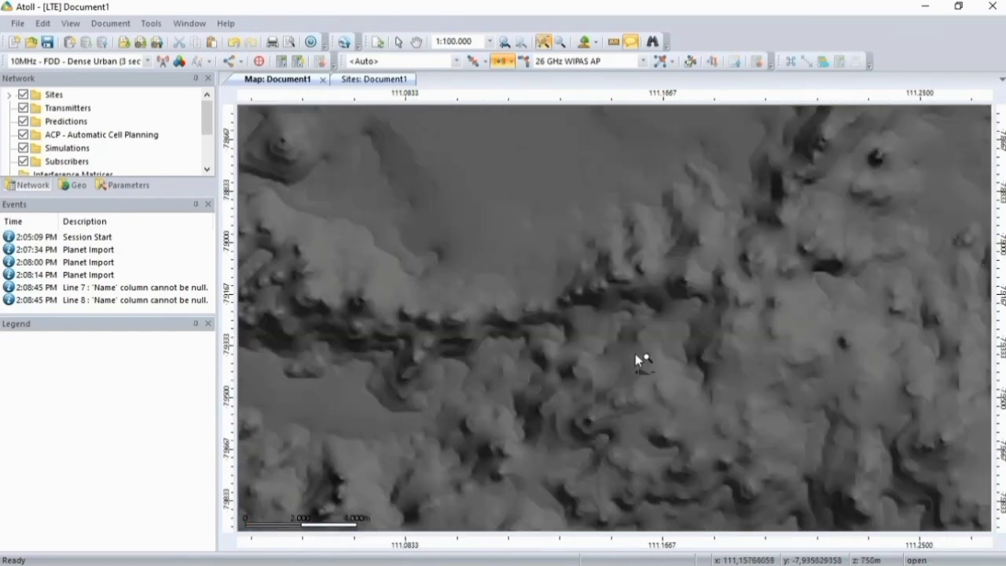
key("Escape")
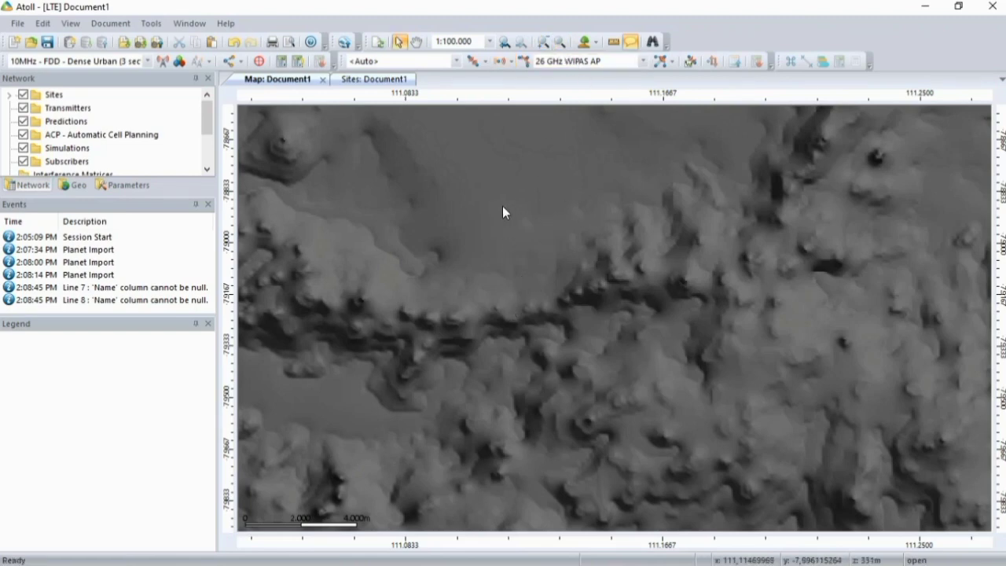
left_click(416, 41)
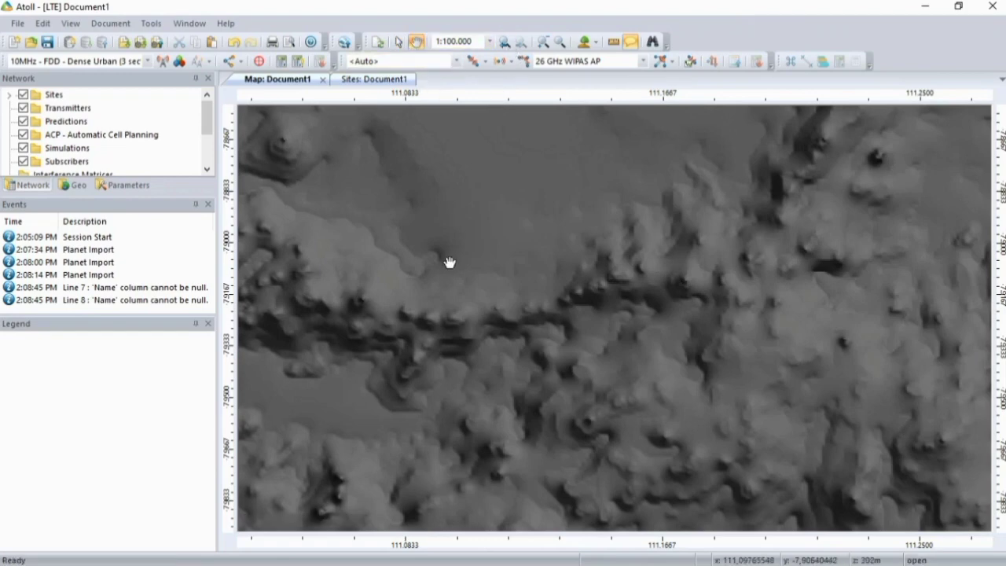
left_click_drag(449, 263, 1005, 0)
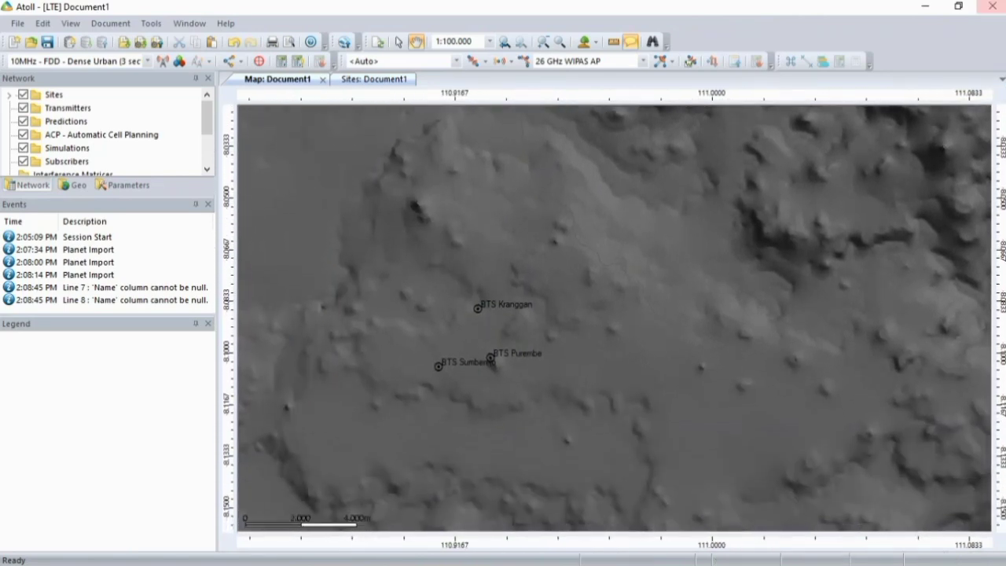
left_click(553, 44)
right_click(593, 304)
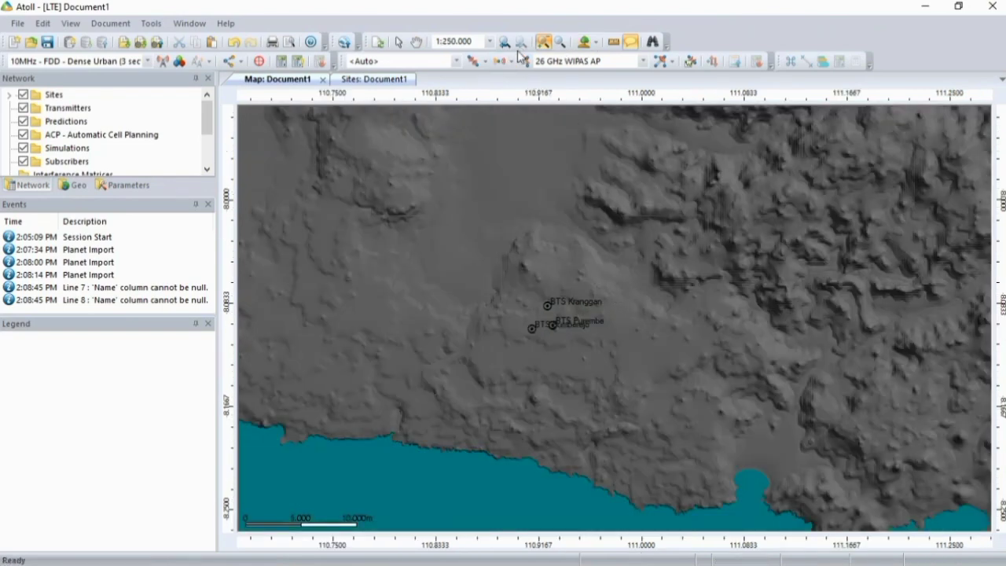
left_click(416, 42)
left_click_drag(674, 262, 681, 433)
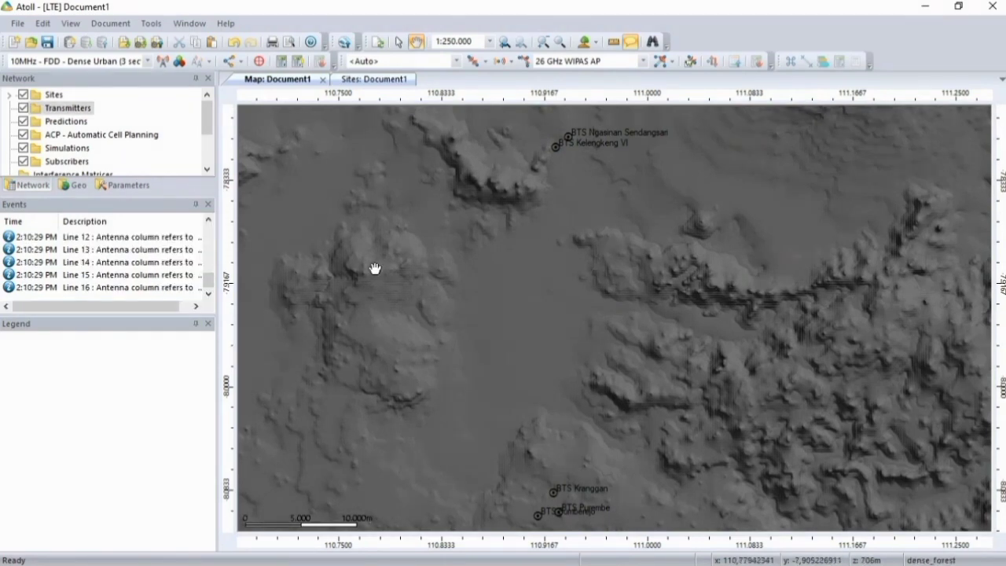
Start a new antenna record in the Antennas folder of Radio Network Equipment.
left_click(130, 187)
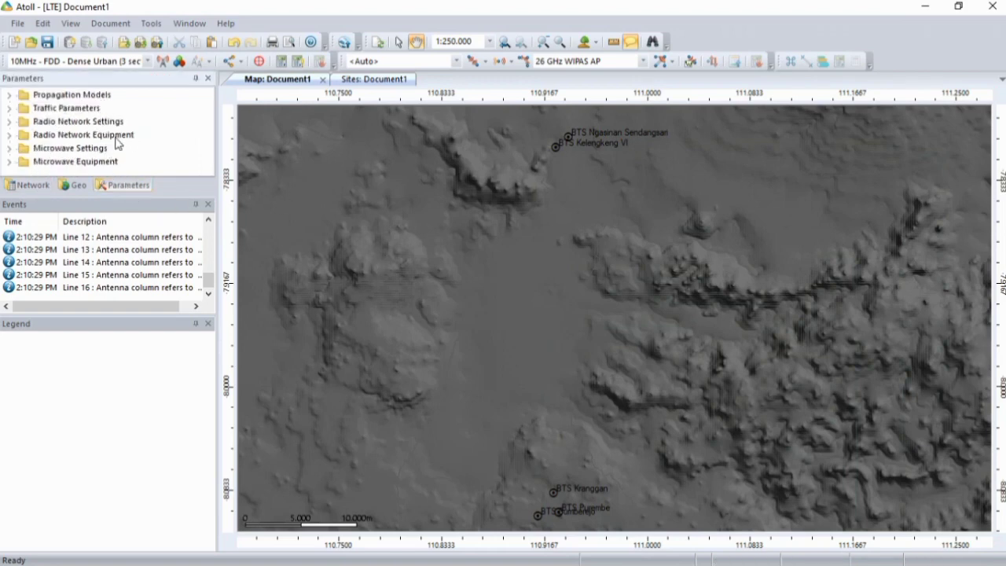
left_click(9, 135)
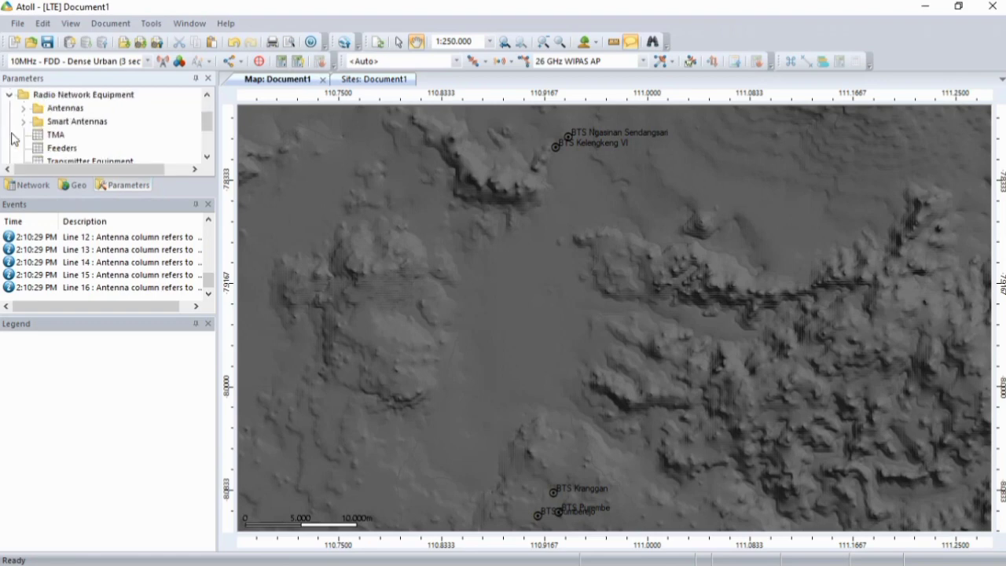
right_click(55, 110)
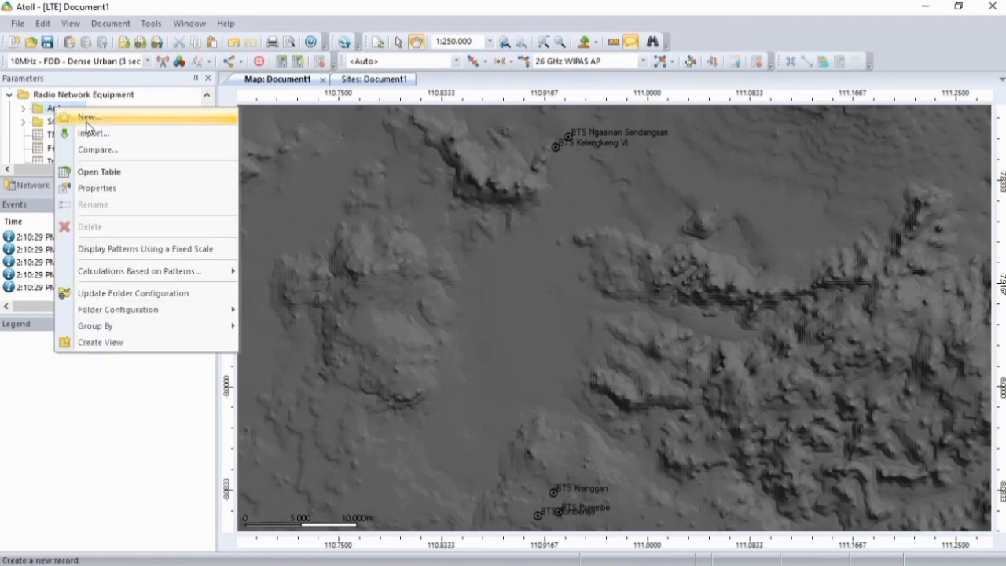
left_click(86, 120)
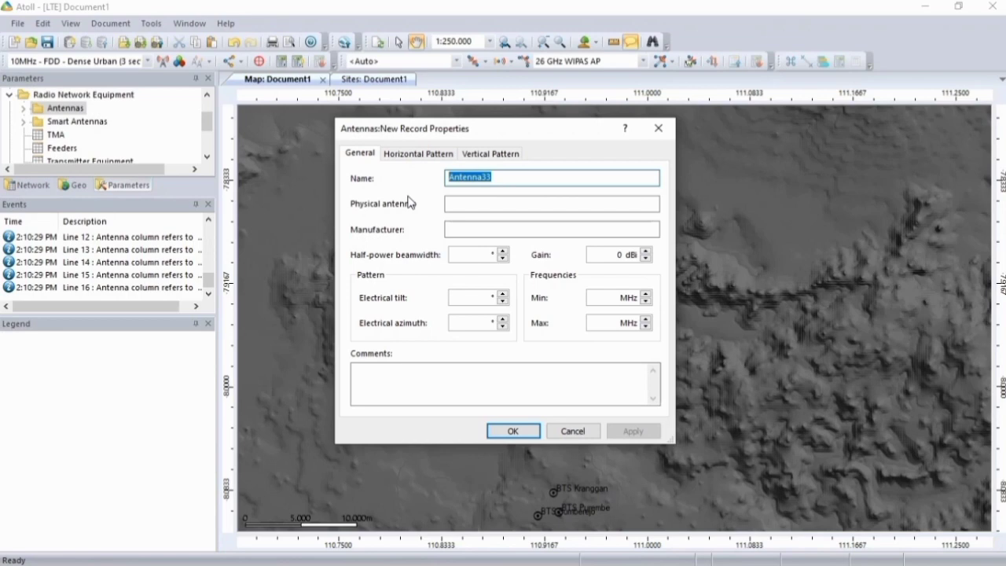
Name the new antenna record LTEAntenna.
double_click(508, 179)
left_click(490, 179)
key("BackSpace")
key("BackSpace")
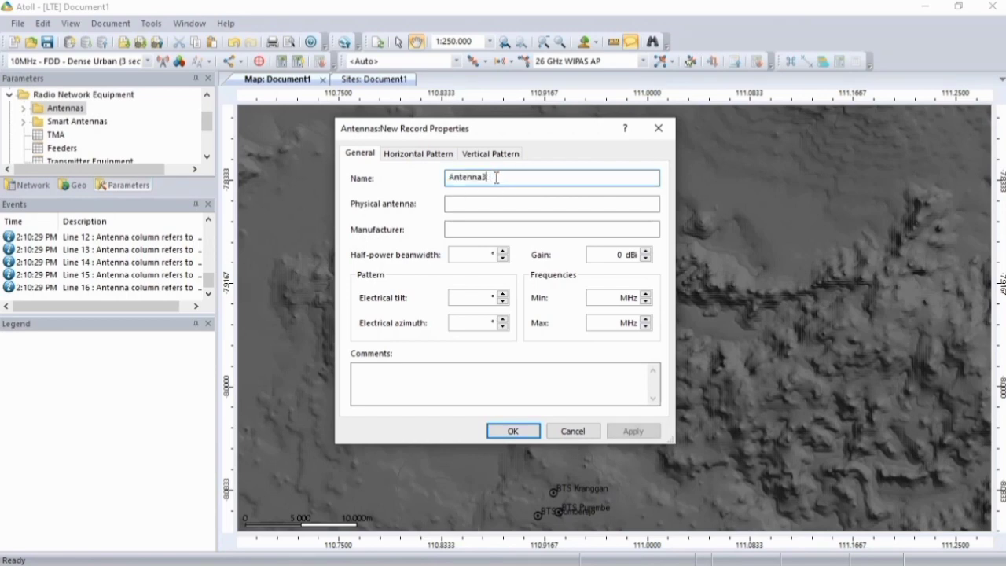
left_click(449, 177)
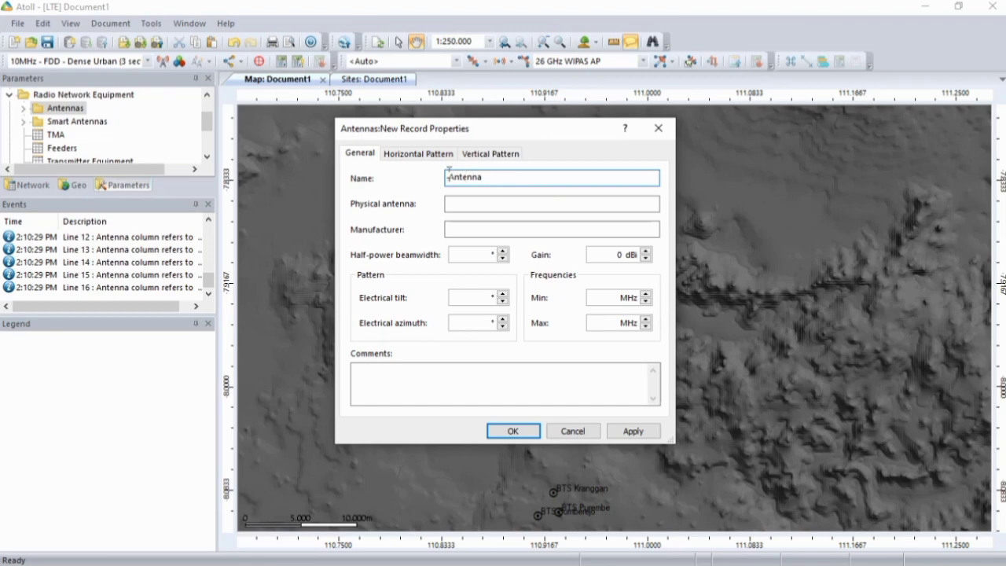
key("Caps_Lock")
type("LTE")
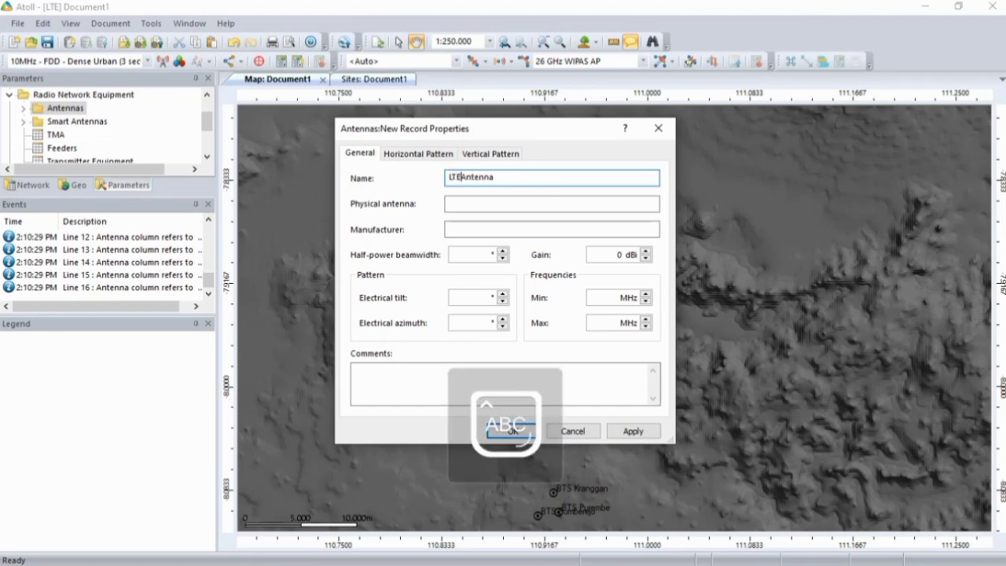
Set the antenna's half-power beamwidth to 60° and its gain to 17 dBi.
left_click(463, 260)
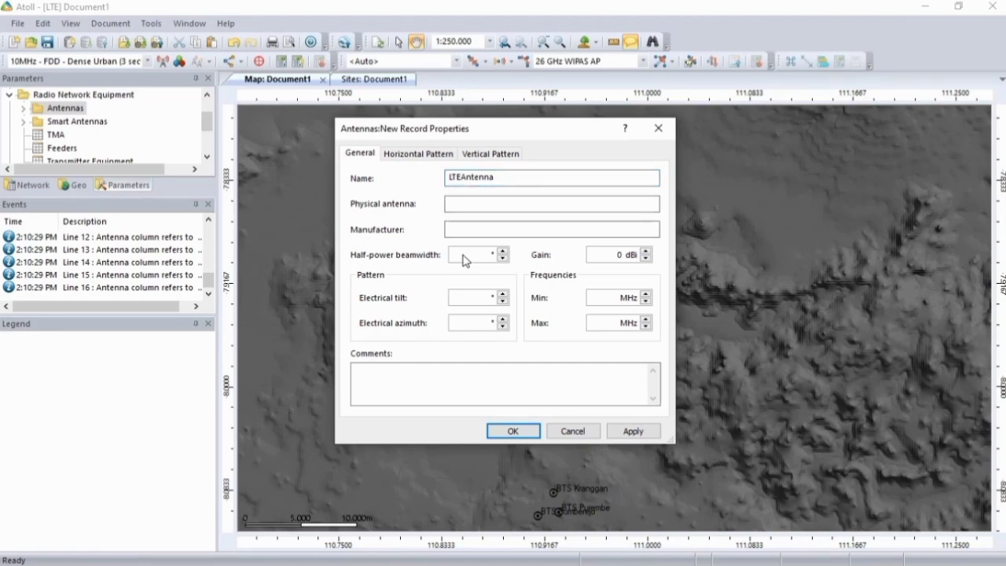
type("60")
double_click(621, 255)
type("17")
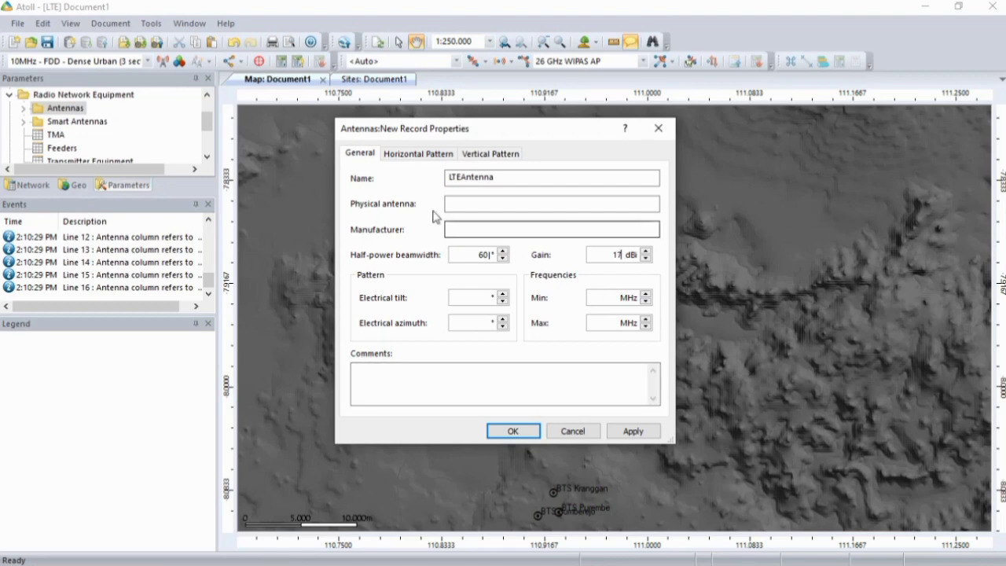
Bring up the antenna's horizontal pattern, switch to the LTEAntenna workbook in Excel and copy the horizontal angle and attenuation values in A5:B364.
left_click(419, 154)
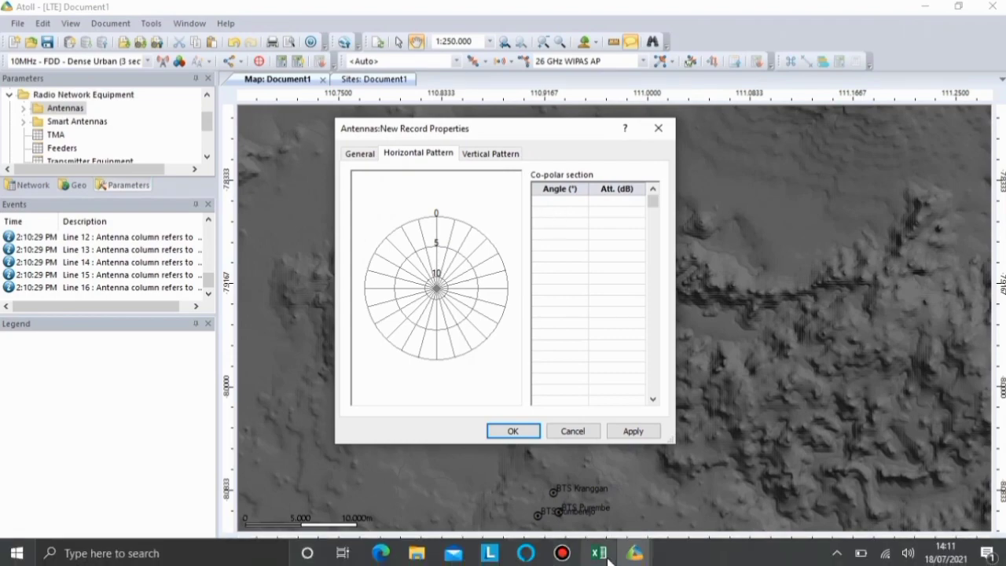
left_click(599, 554)
scroll(289, 306, "up", 20)
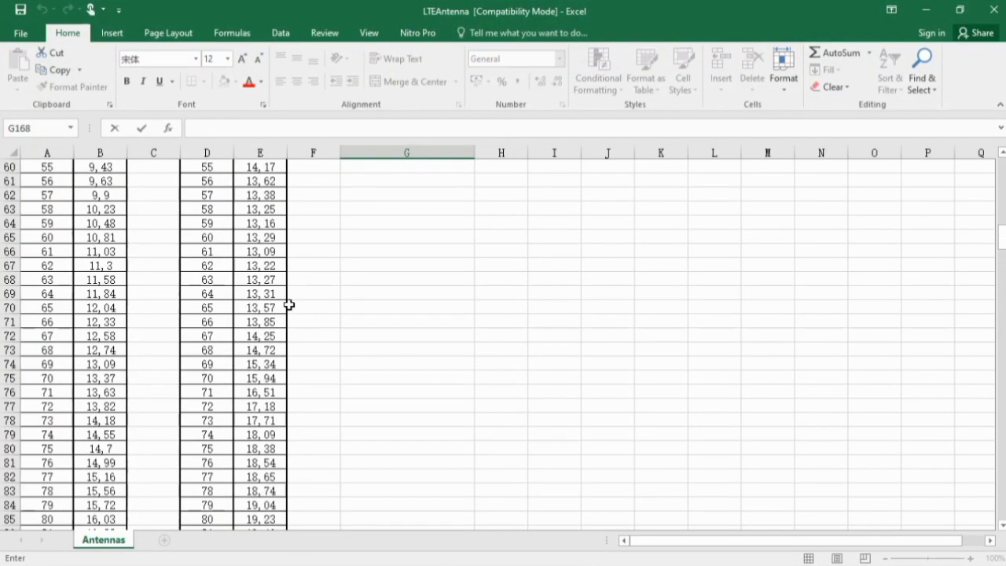
scroll(288, 305, "up", 20)
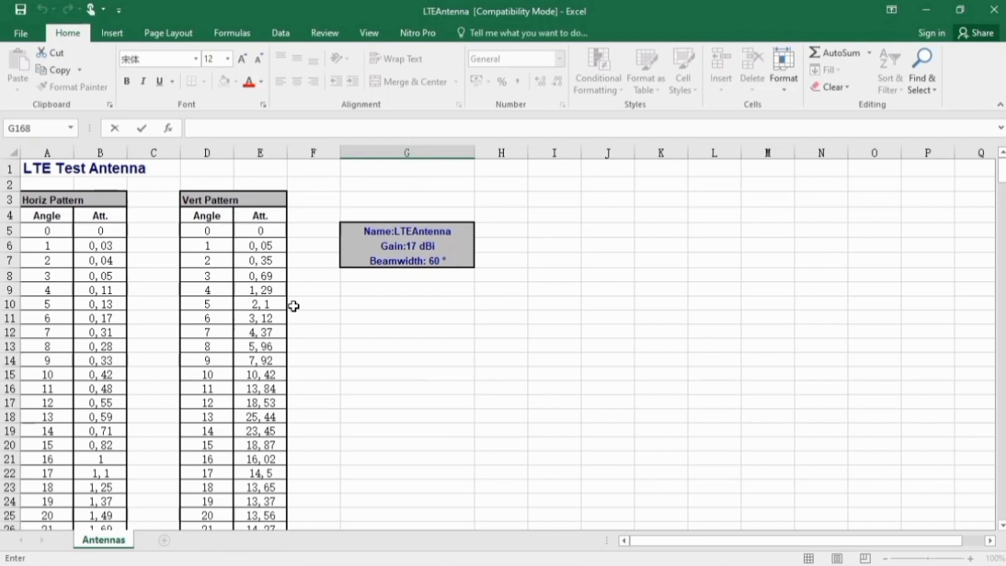
left_click_drag(45, 232, 106, 501)
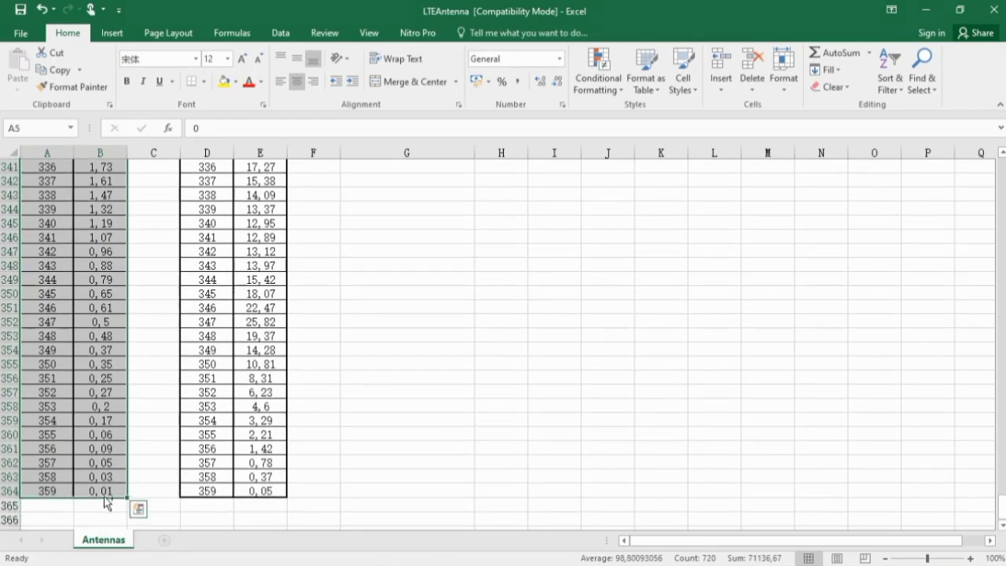
key("ctrl+c")
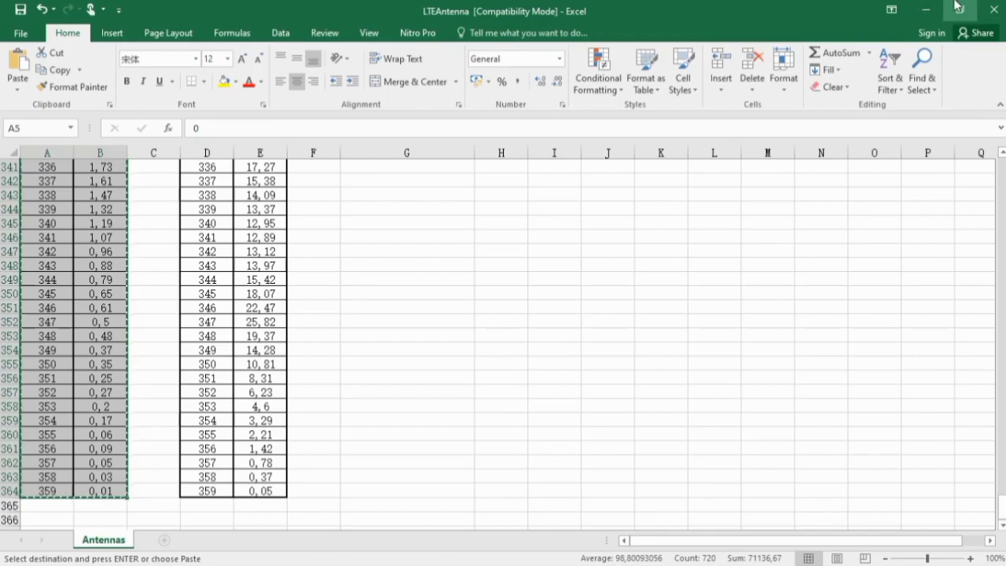
Return to Atoll, paste the copied values into the horizontal pattern's co-polar section and apply them.
left_click(926, 8)
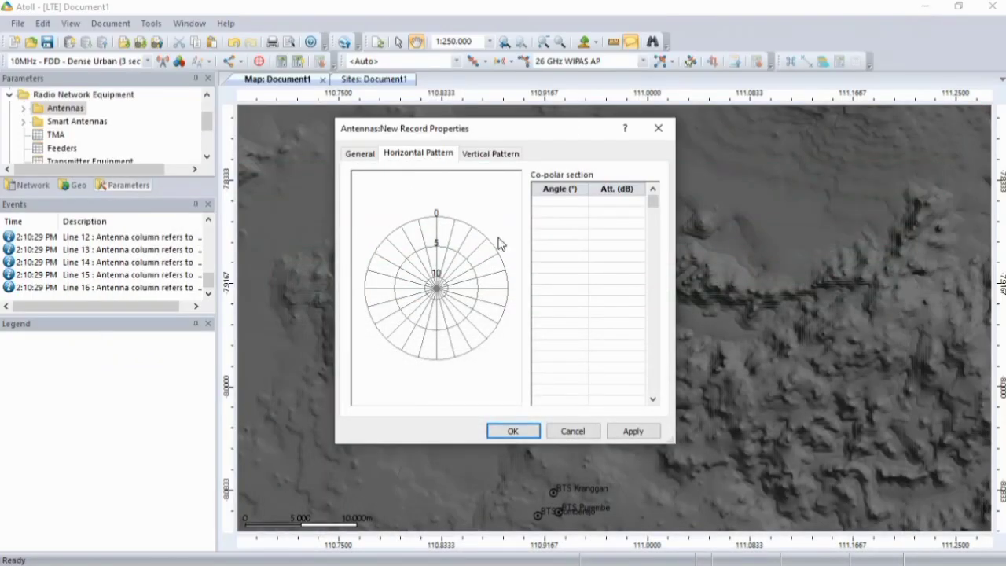
left_click(572, 203)
key("ctrl+v")
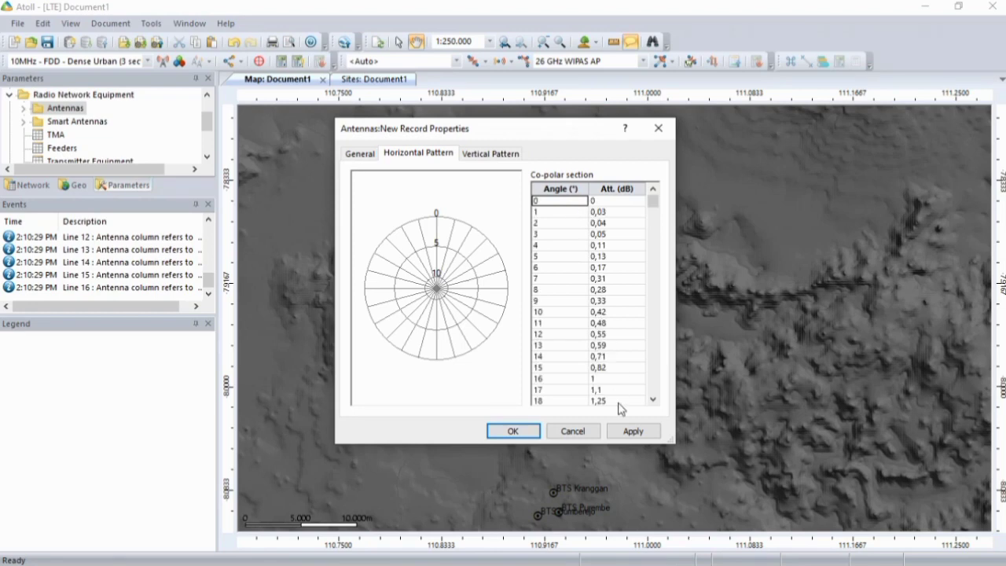
left_click(636, 431)
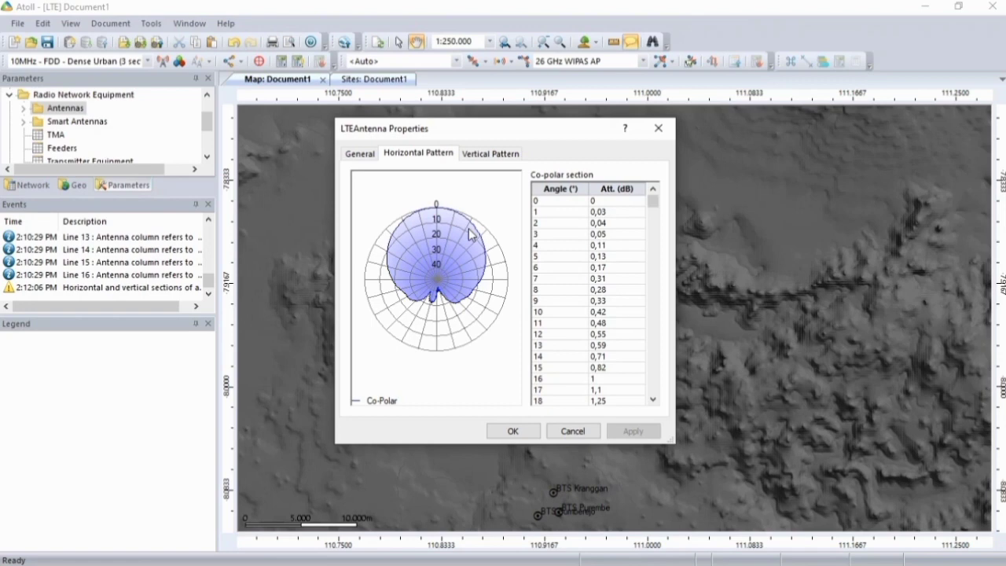
Bring up the antenna's vertical pattern, switch to Excel and copy the vertical angle and attenuation values in D5:E364.
left_click(494, 154)
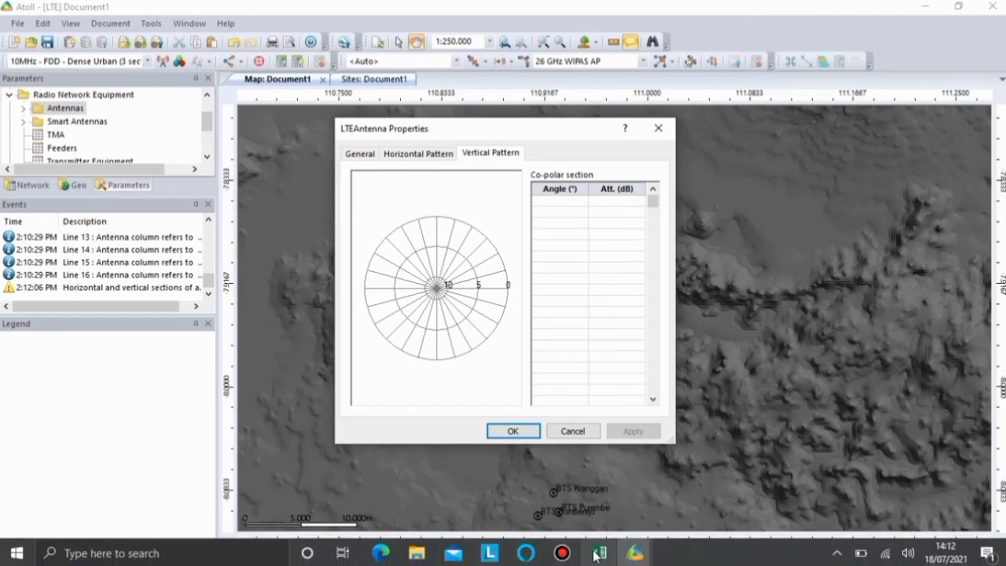
left_click(599, 553)
scroll(374, 348, "up", 20)
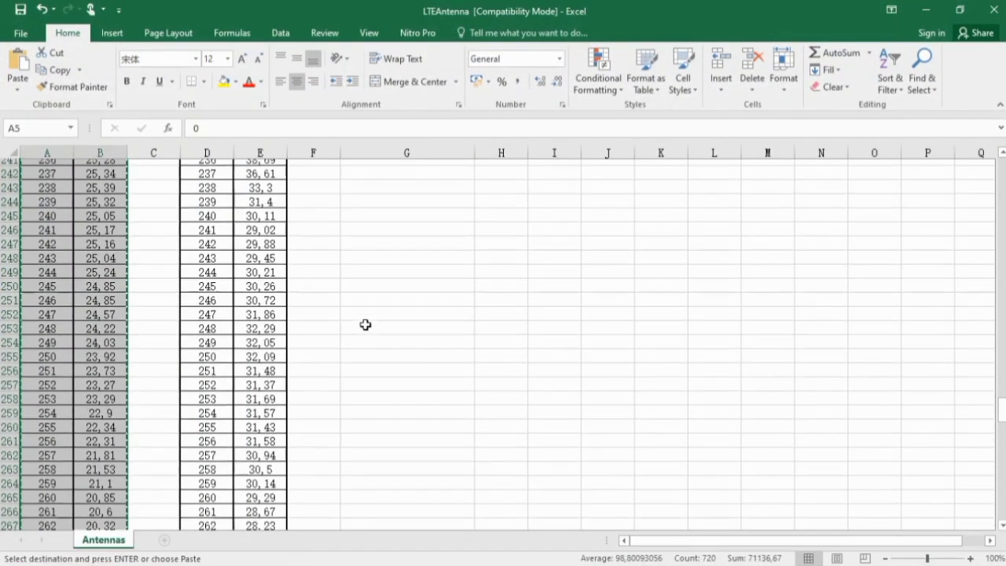
scroll(364, 326, "up", 20)
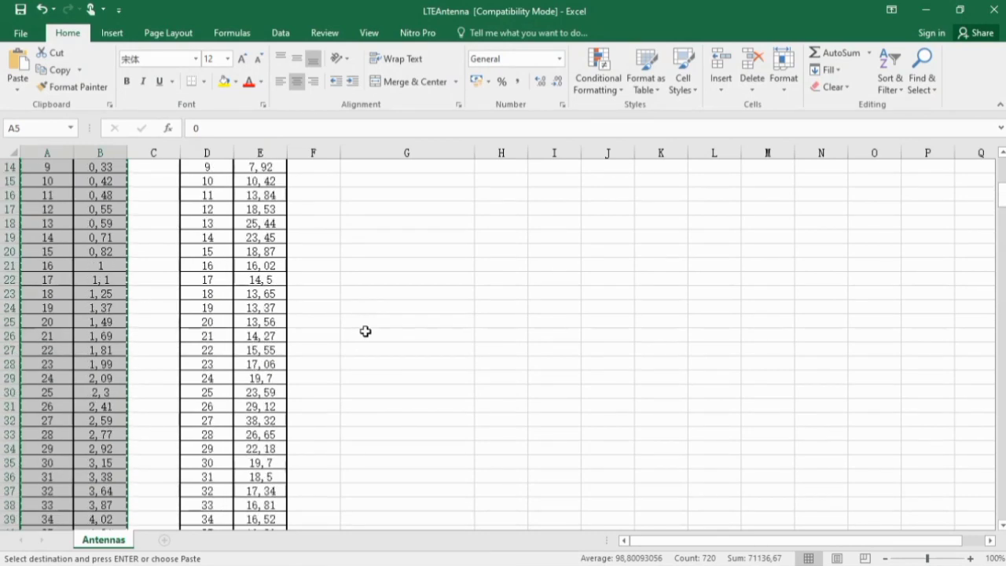
left_click(168, 232)
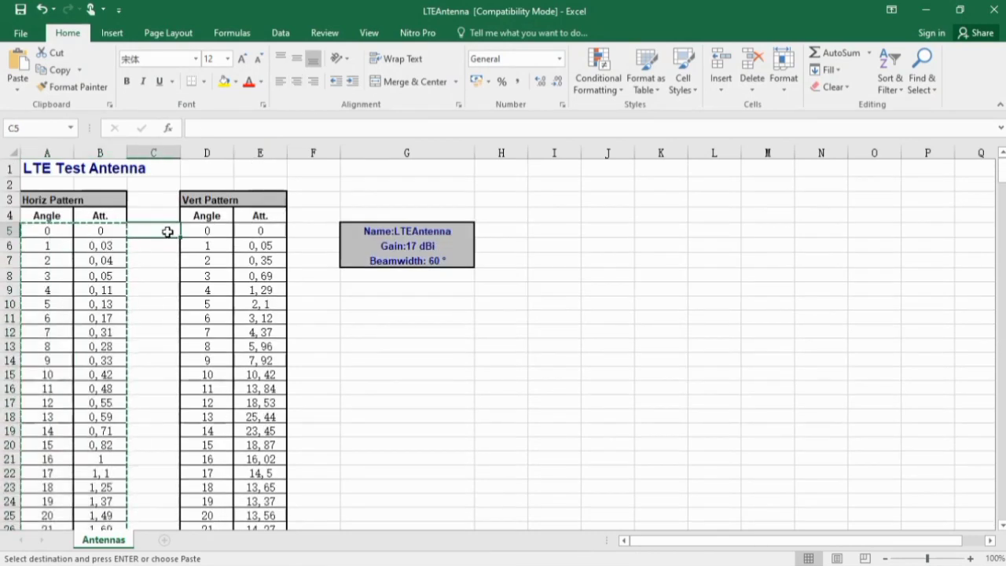
key("Escape")
left_click(222, 233)
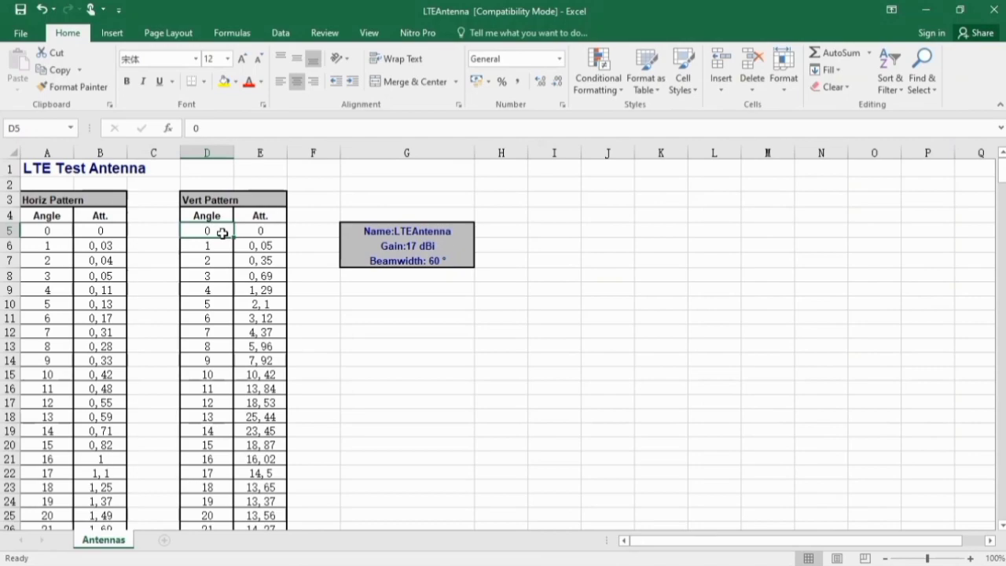
left_click_drag(223, 234, 269, 470)
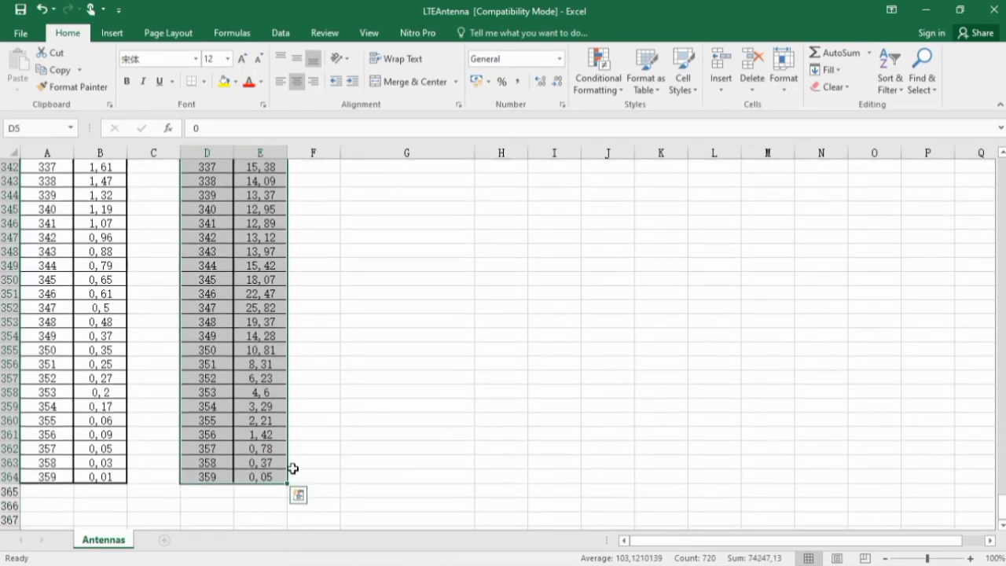
key("ctrl+c")
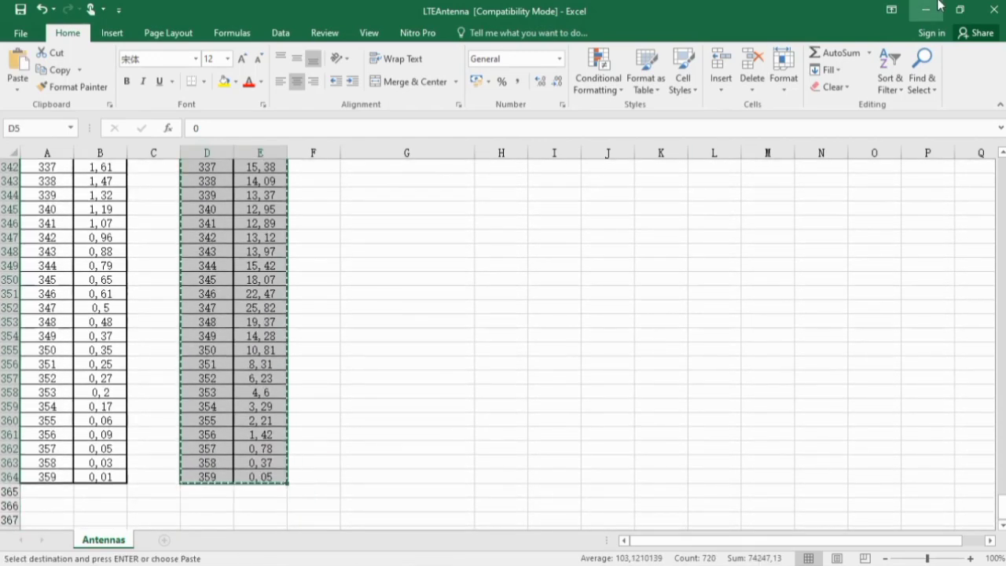
Return to Atoll, paste the copied values into the vertical pattern's co-polar section, apply them and save the antenna record.
left_click(939, 6)
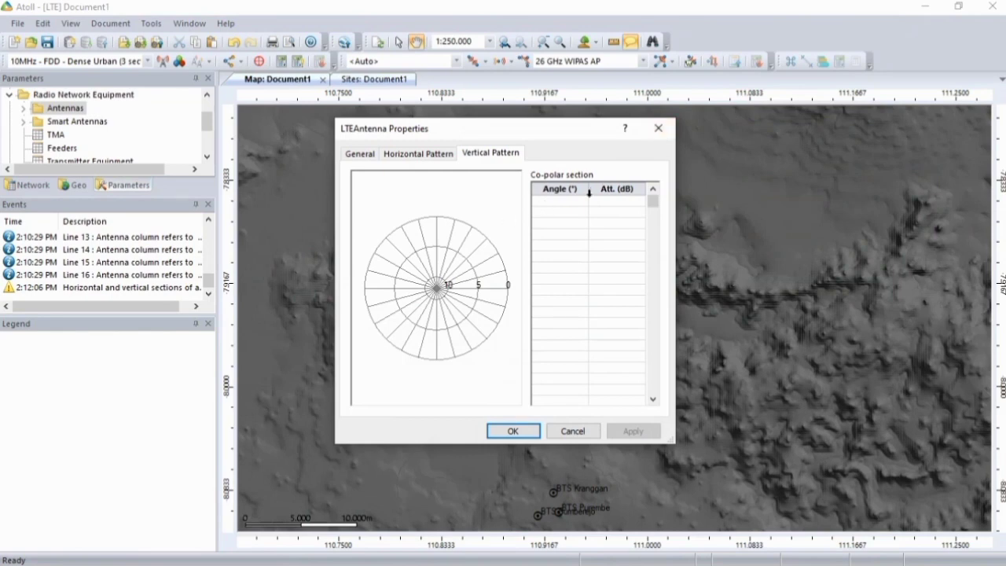
left_click(563, 203)
key("ctrl+v")
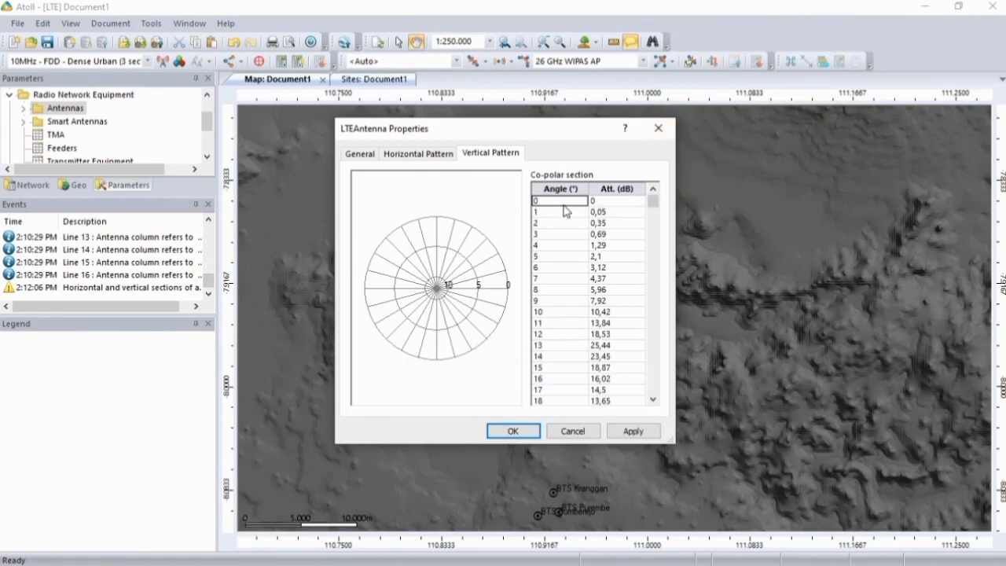
left_click(636, 433)
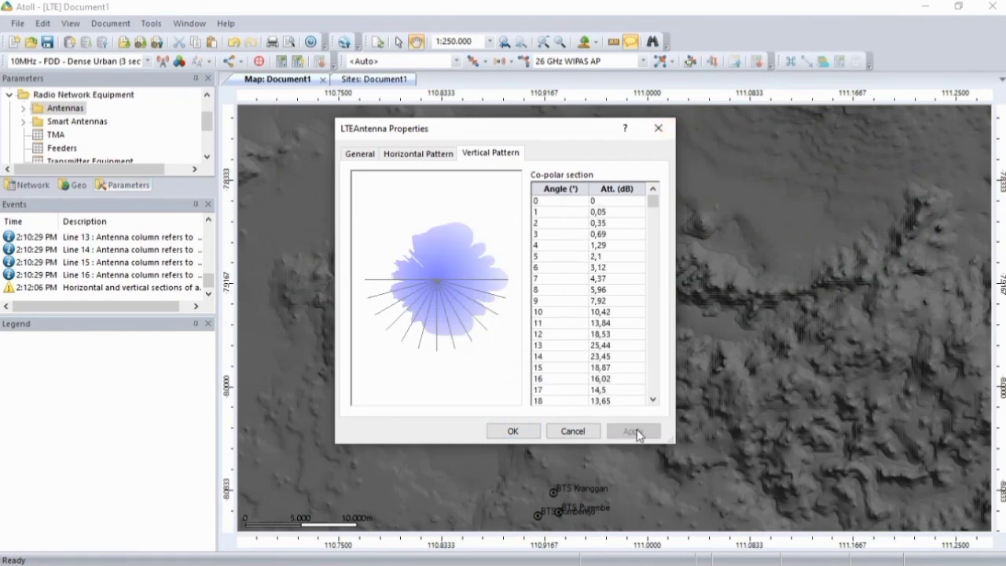
left_click(360, 155)
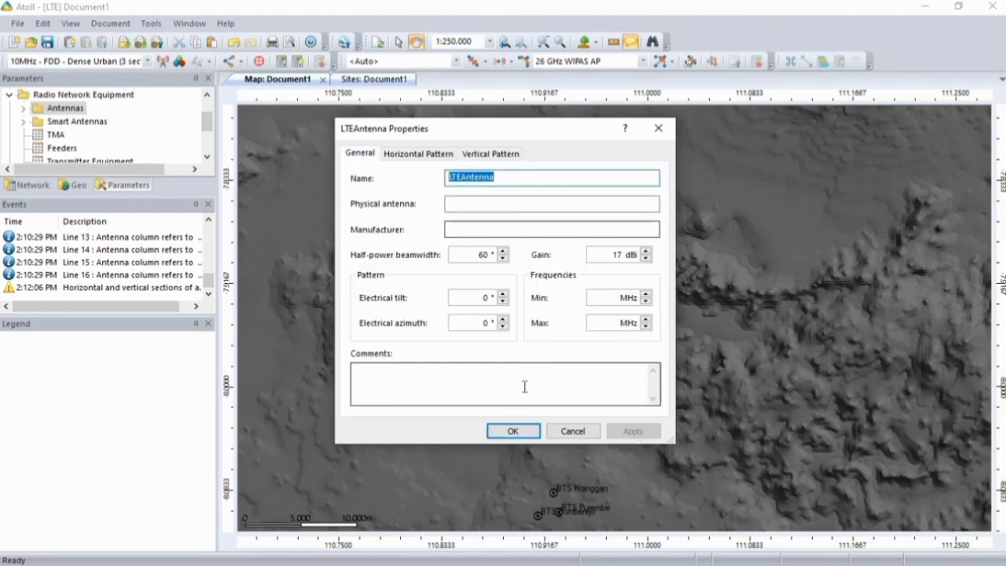
left_click(514, 432)
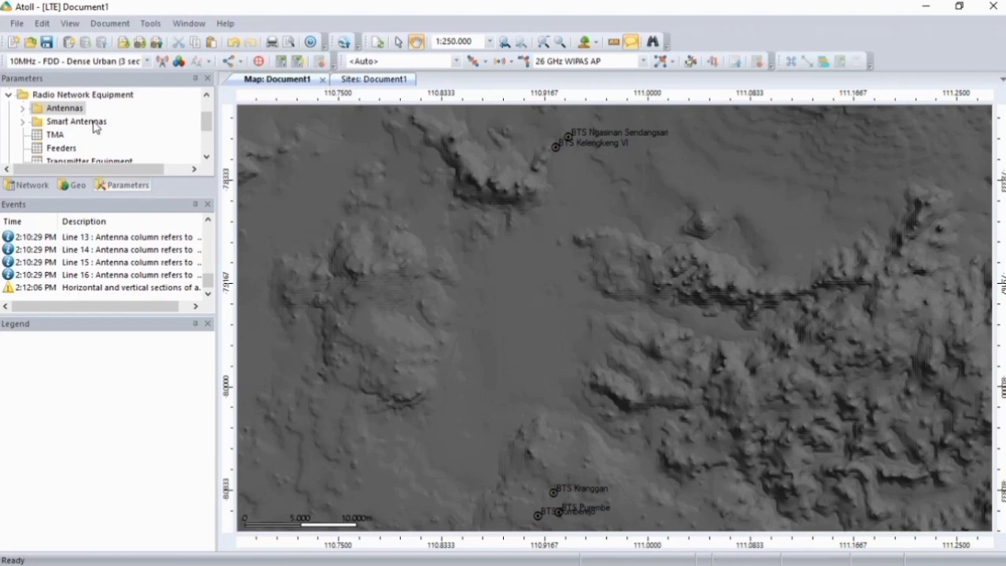
Open the table of the network's Transmitters folder.
left_click(31, 185)
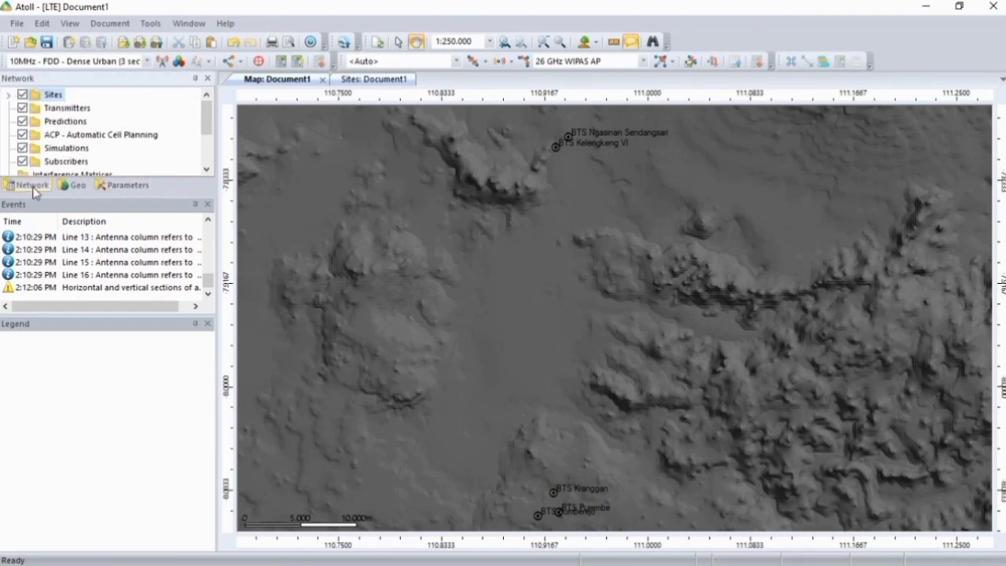
right_click(69, 110)
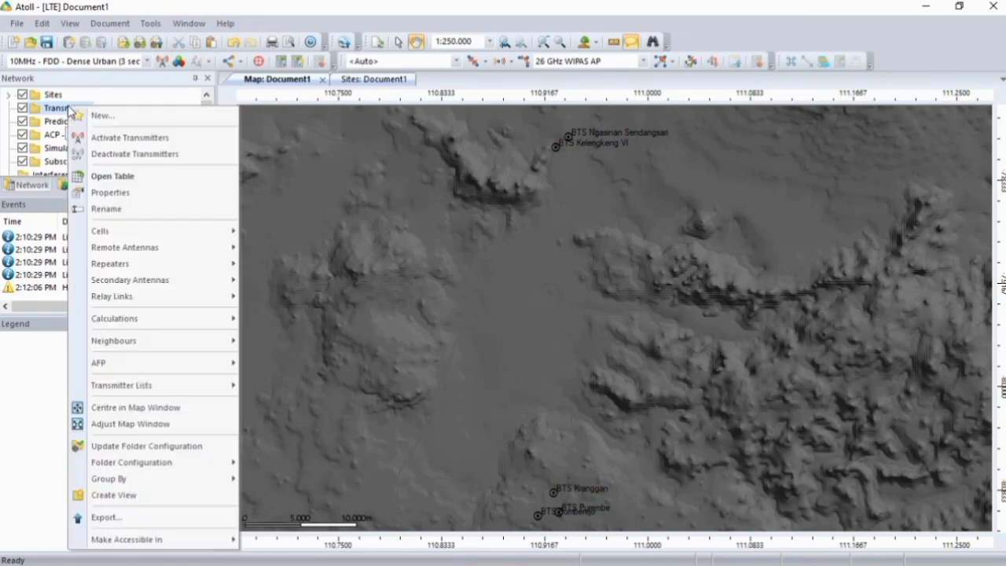
left_click(111, 178)
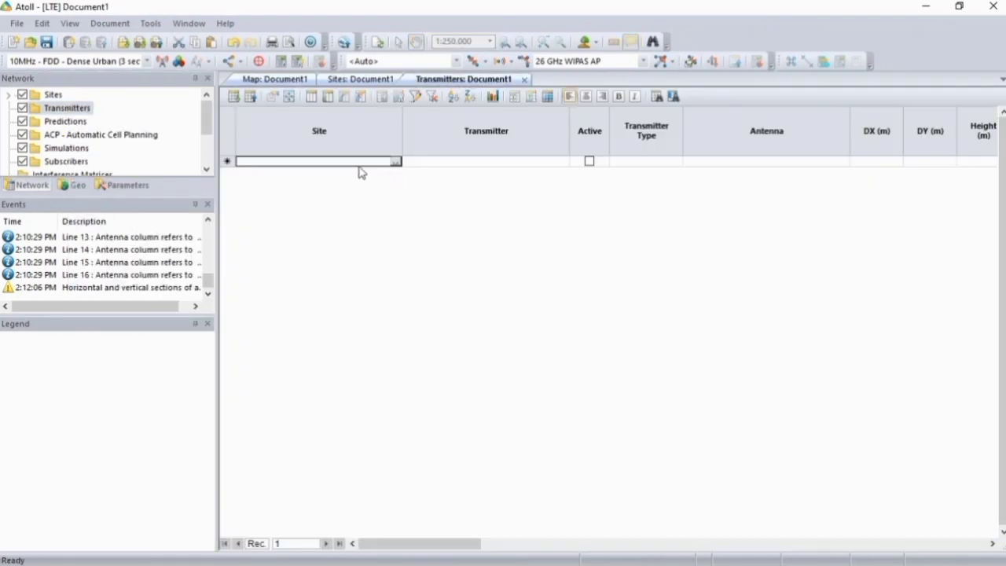
Import the transmitter text file into the Transmitters table with a period as the decimal symbol.
left_click(235, 97)
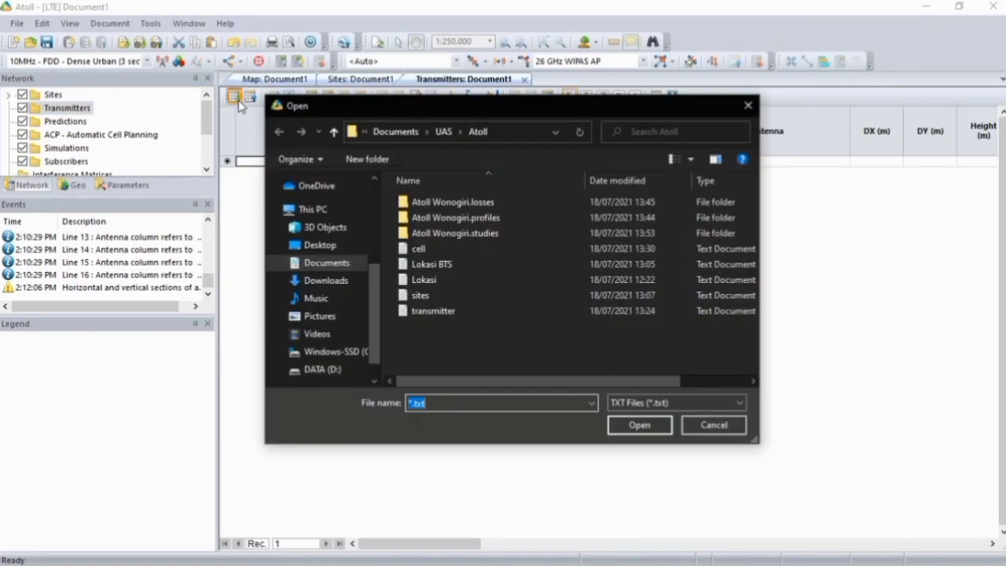
left_click(453, 312)
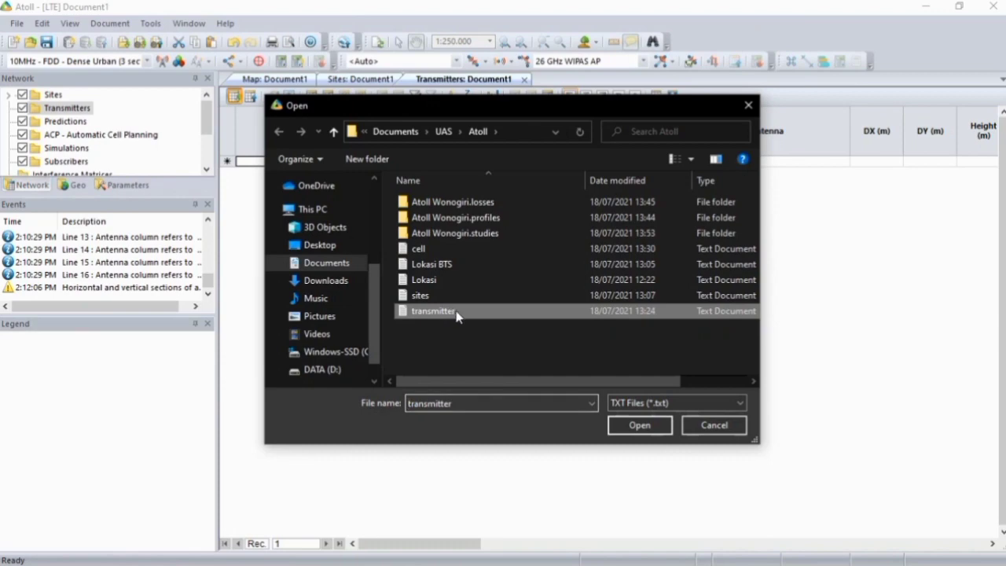
left_click(640, 425)
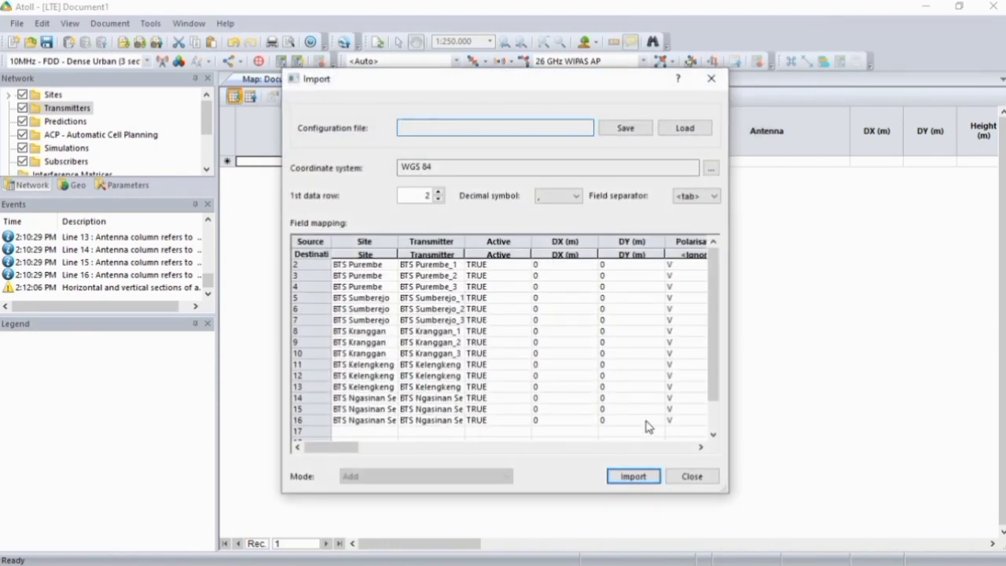
left_click(563, 196)
left_click(573, 219)
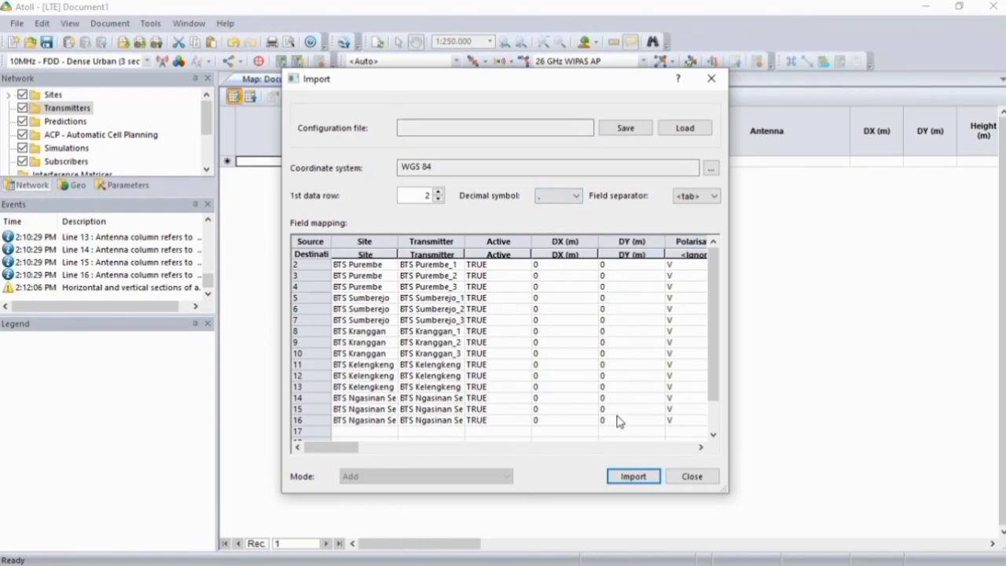
left_click(633, 476)
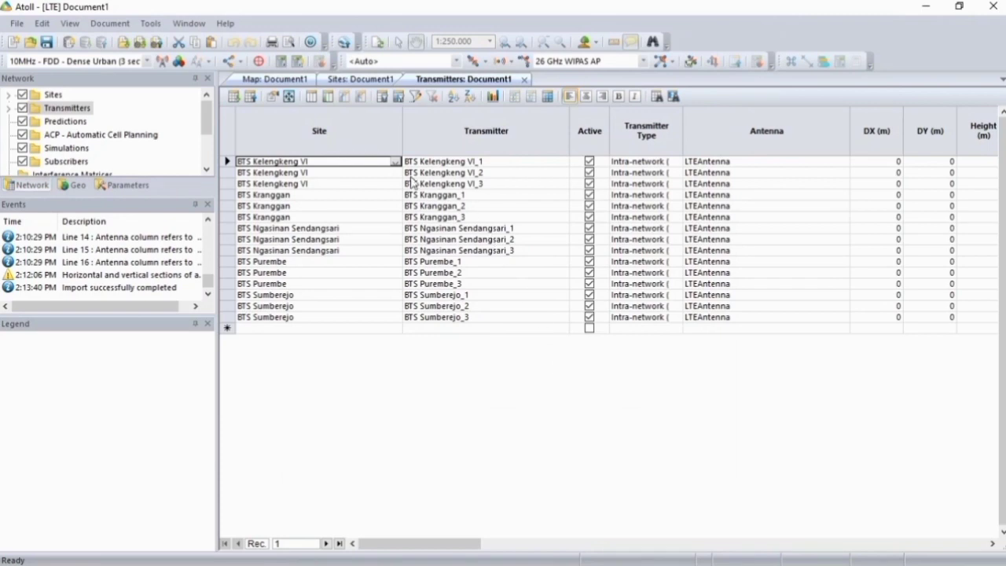
Show the map with the placed transmitters, then open the Cells table of the network's Transmitters folder.
left_click(252, 85)
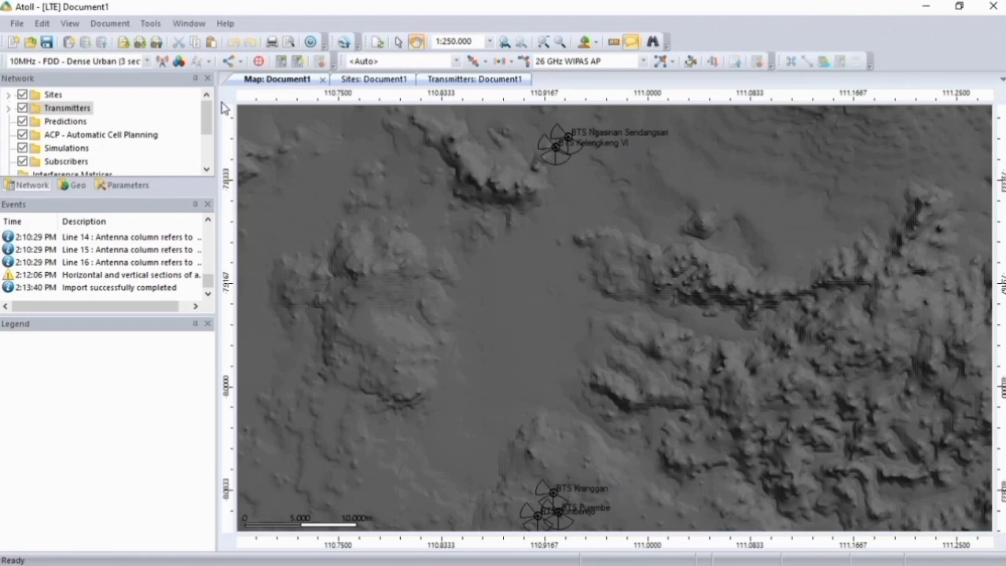
right_click(91, 109)
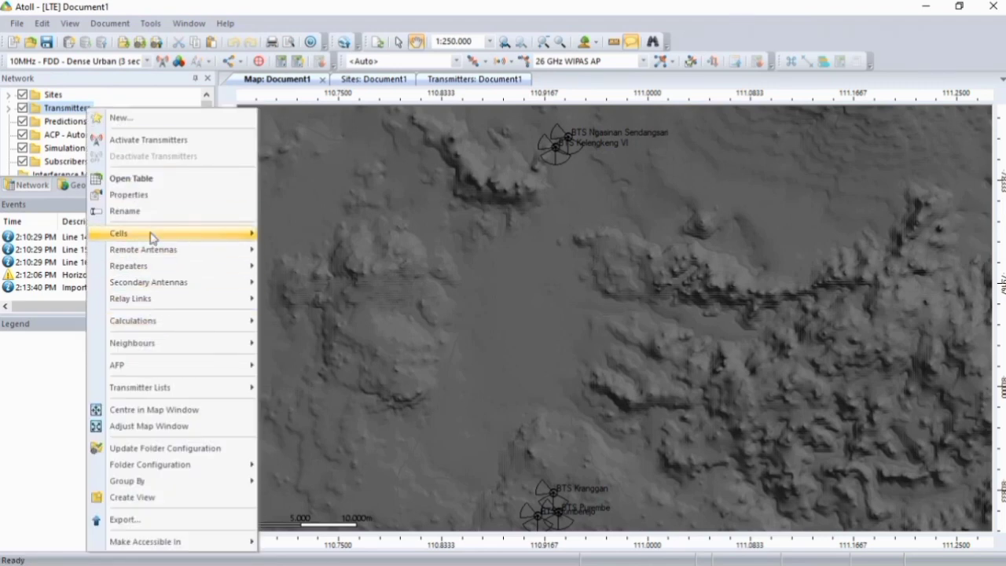
mouse_move(151, 236)
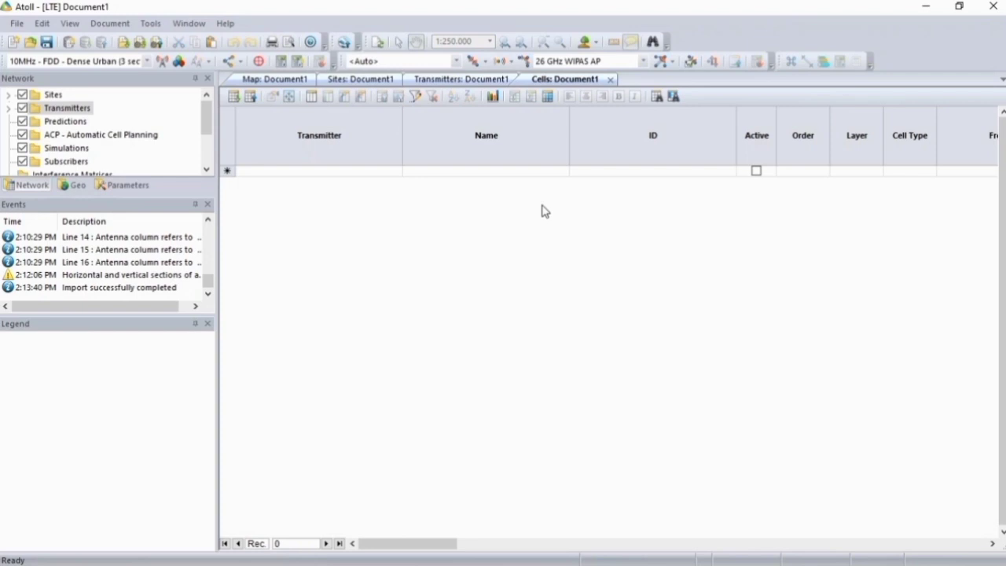
Import the cell text file from the UAS Atoll folder into the Cells table.
left_click(235, 98)
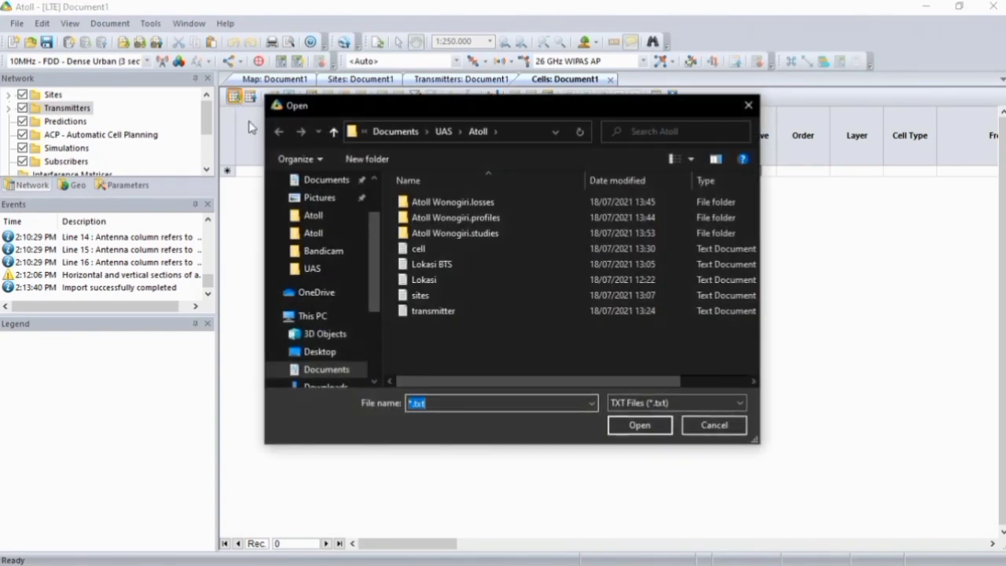
left_click(440, 253)
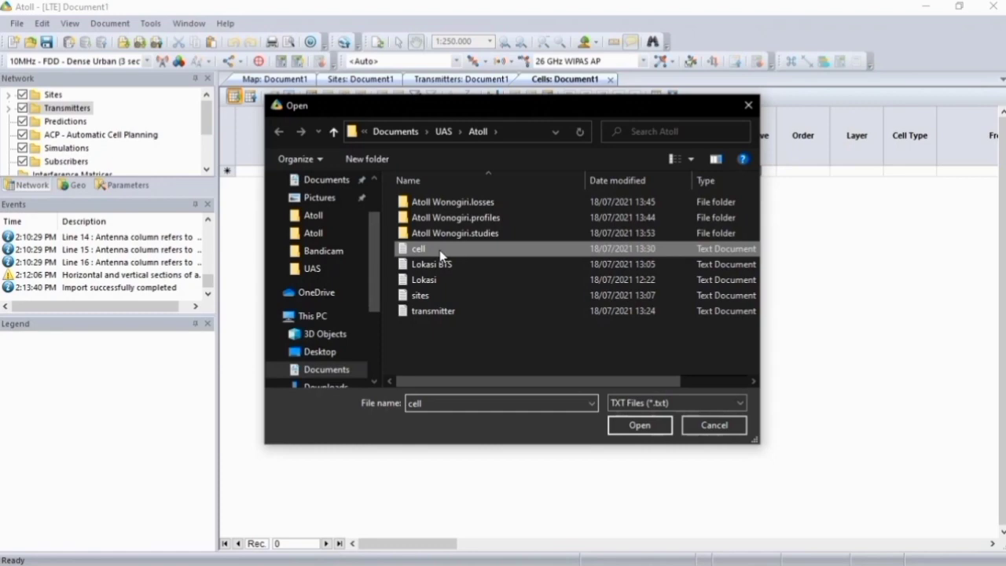
left_click(636, 424)
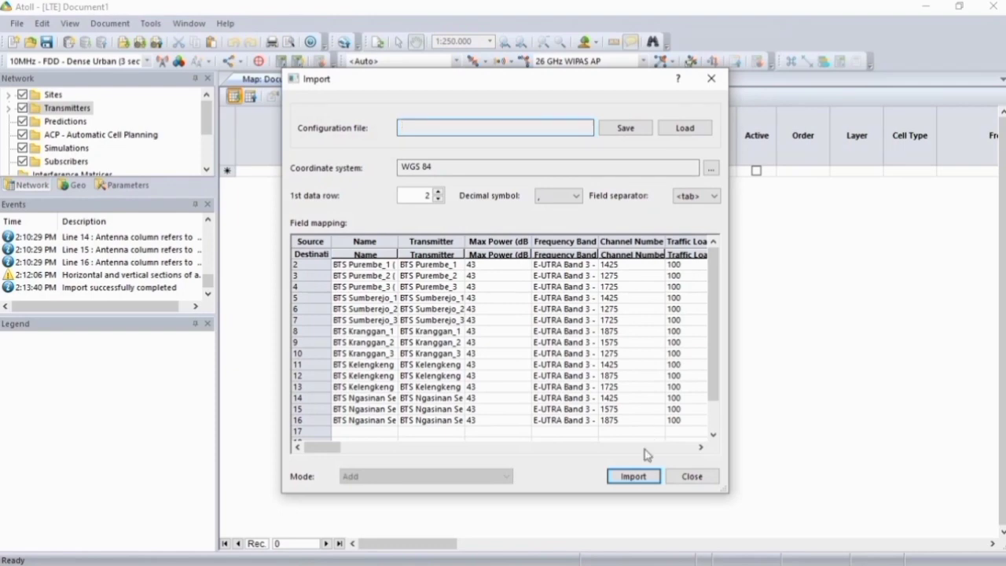
left_click(642, 479)
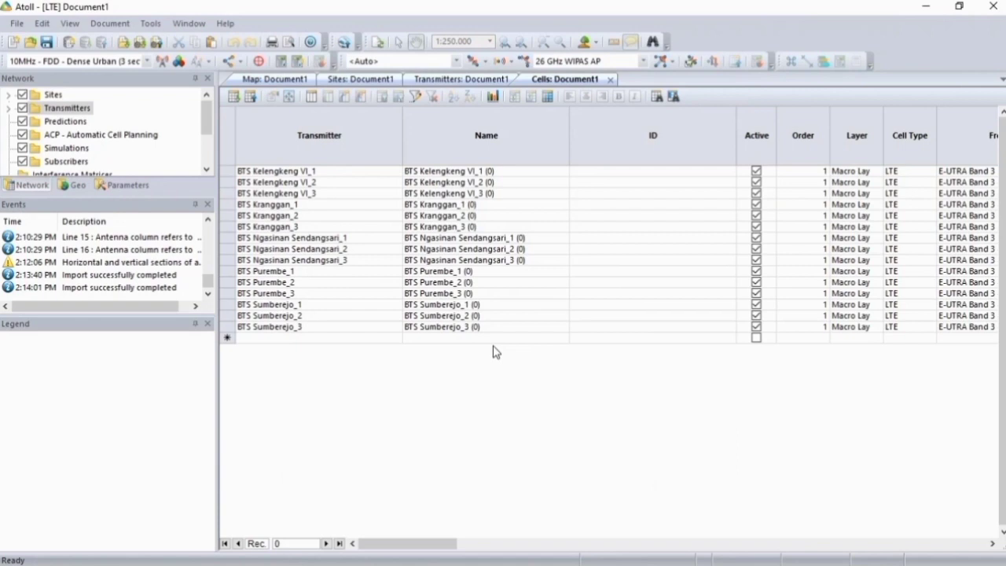
Return to the map, open the Transmitters folder's display properties and set the display type to Automatic.
left_click(276, 79)
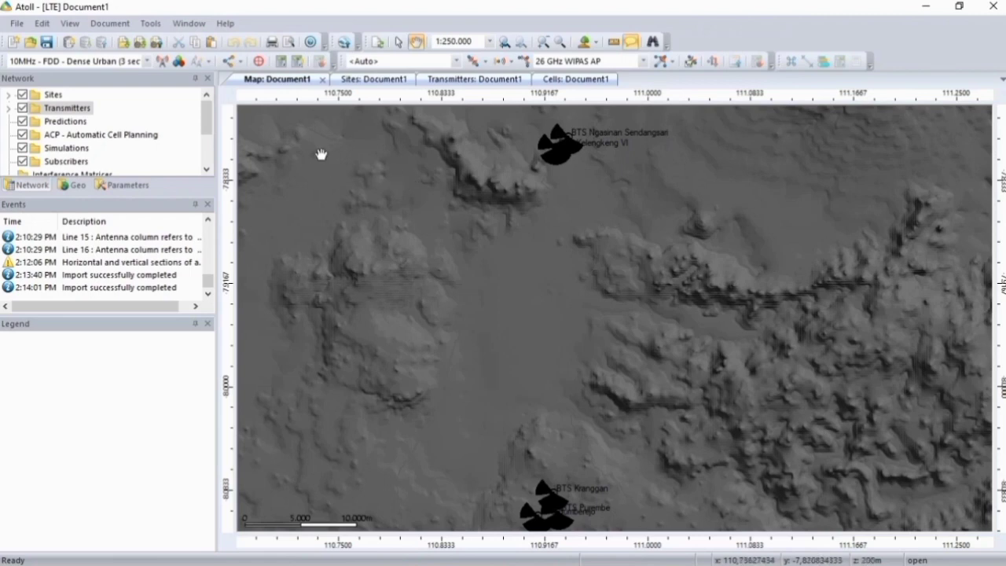
right_click(76, 107)
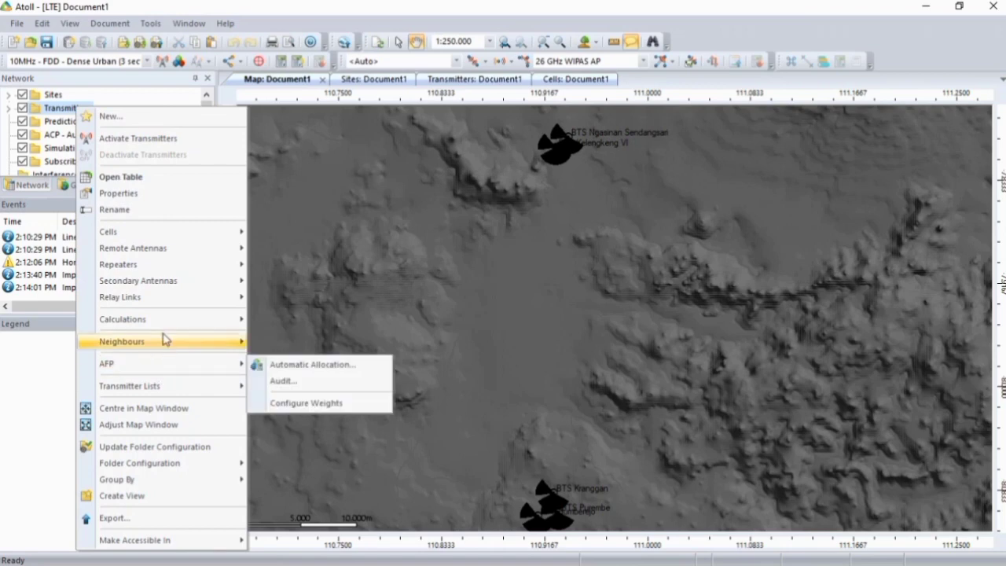
left_click(174, 202)
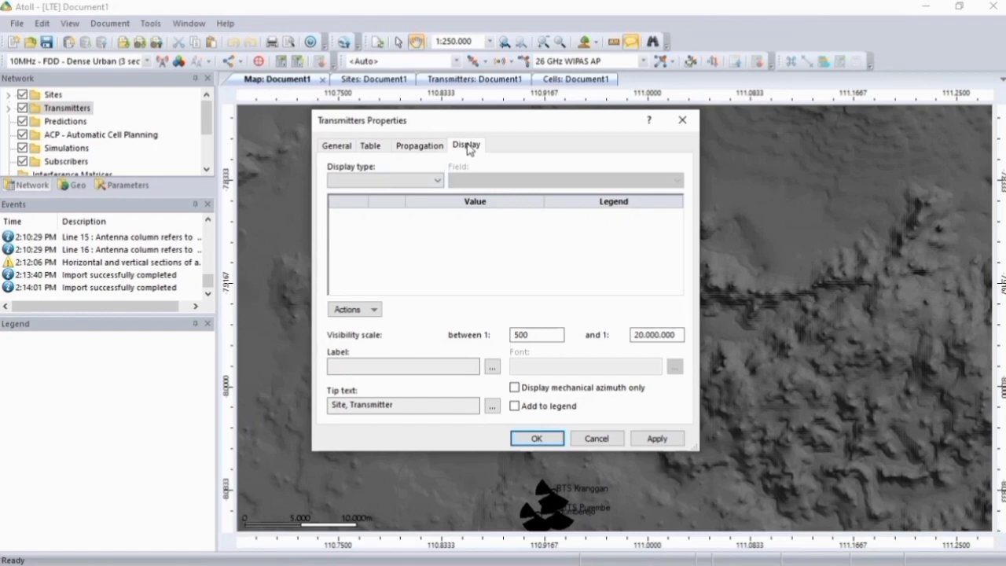
left_click(425, 184)
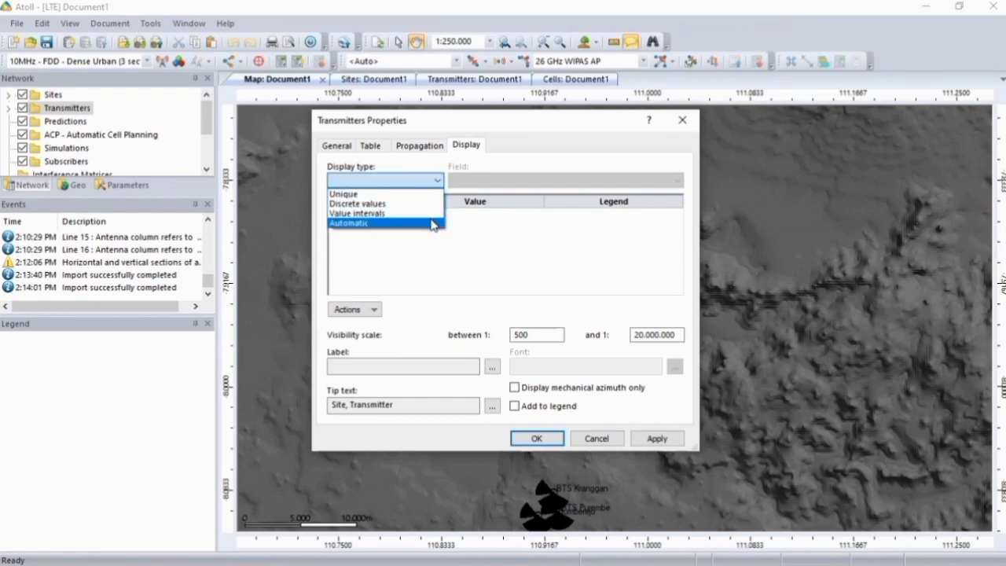
left_click(435, 223)
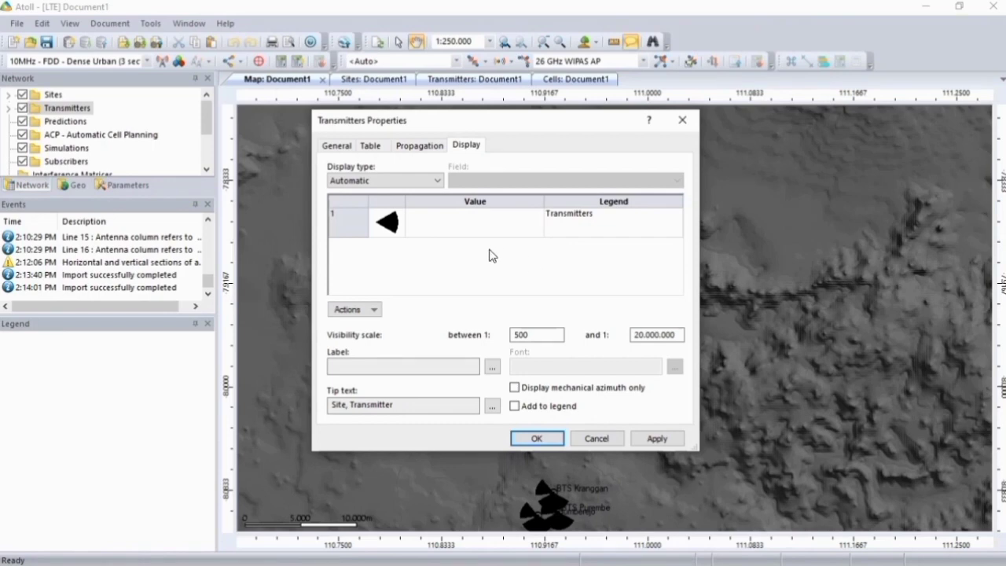
Edit the transmitter display symbol, keeping the beamwidth-related shape and setting its colour to yellow.
double_click(386, 228)
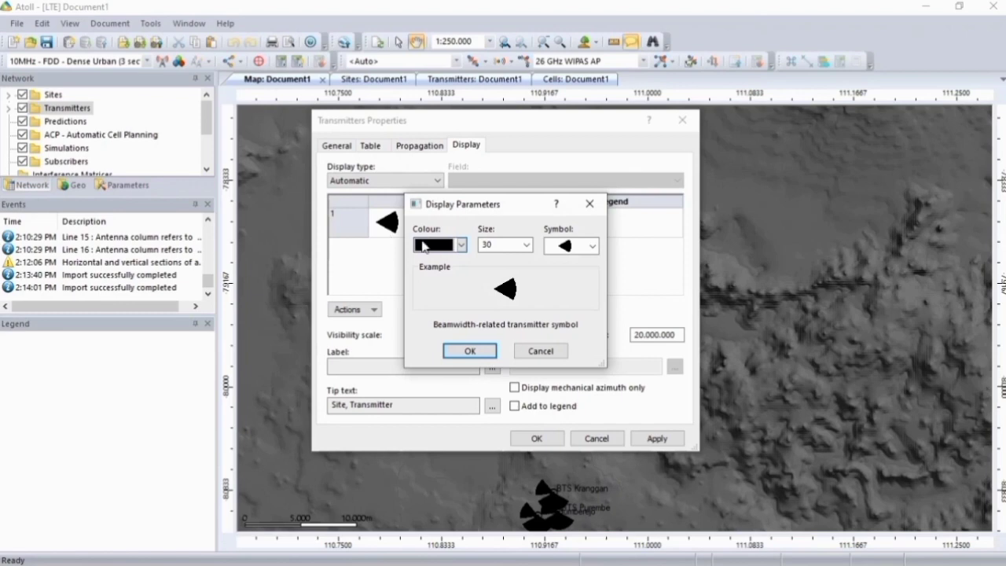
left_click(563, 249)
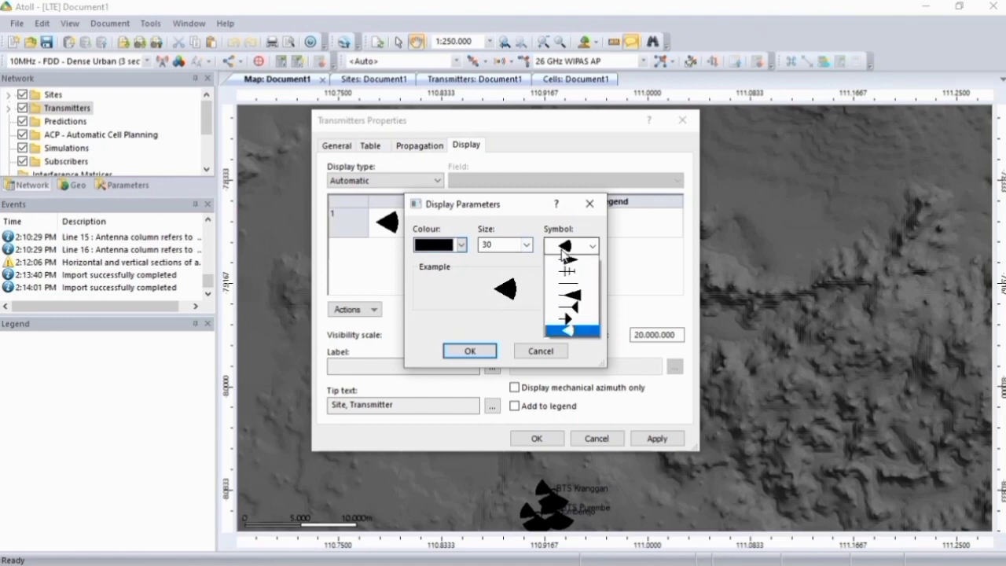
left_click(572, 343)
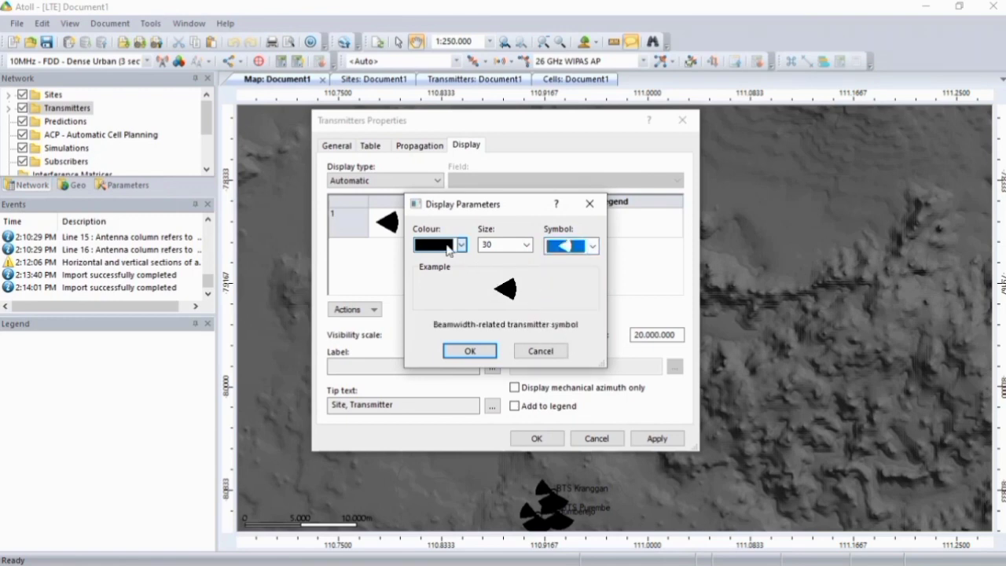
left_click(451, 245)
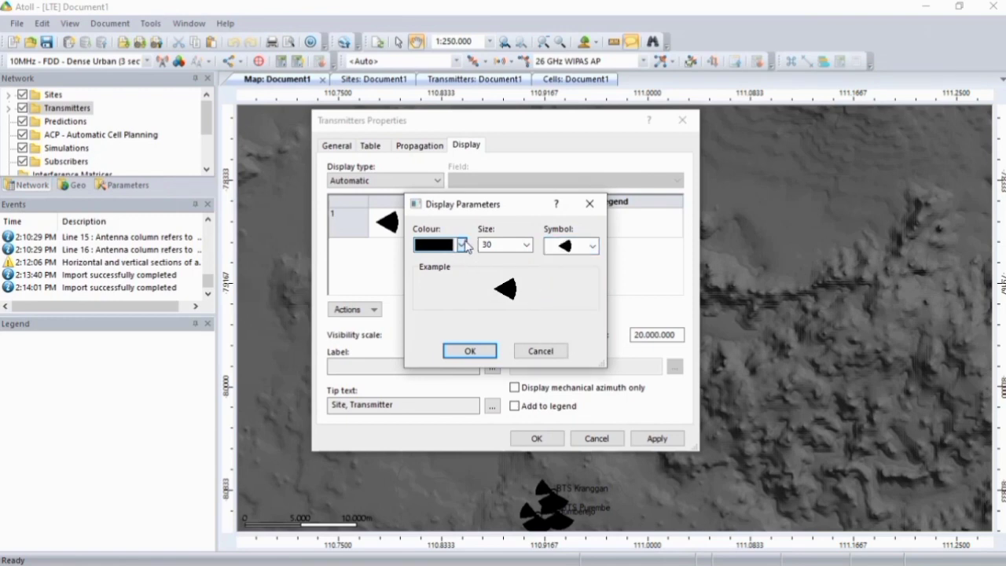
left_click(424, 302)
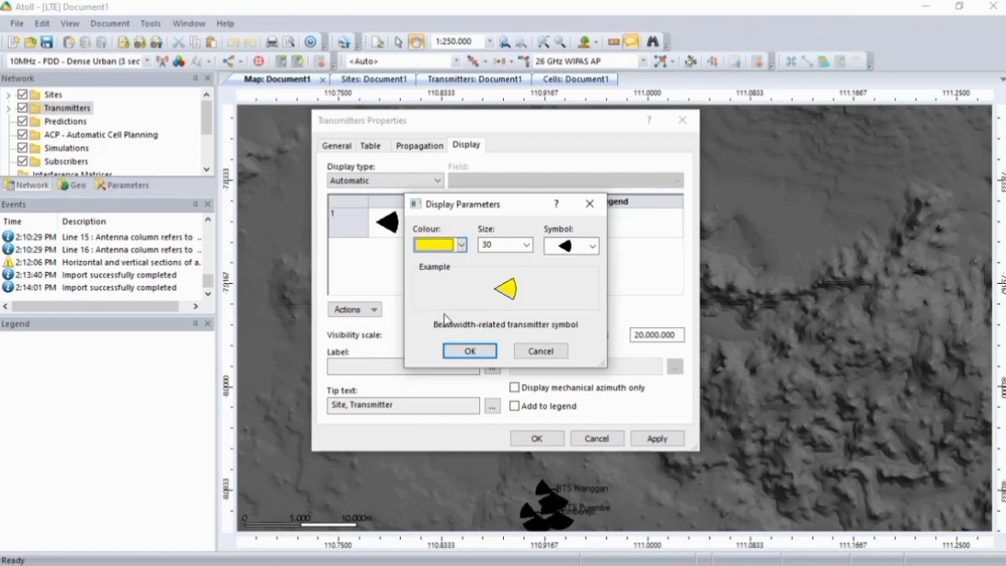